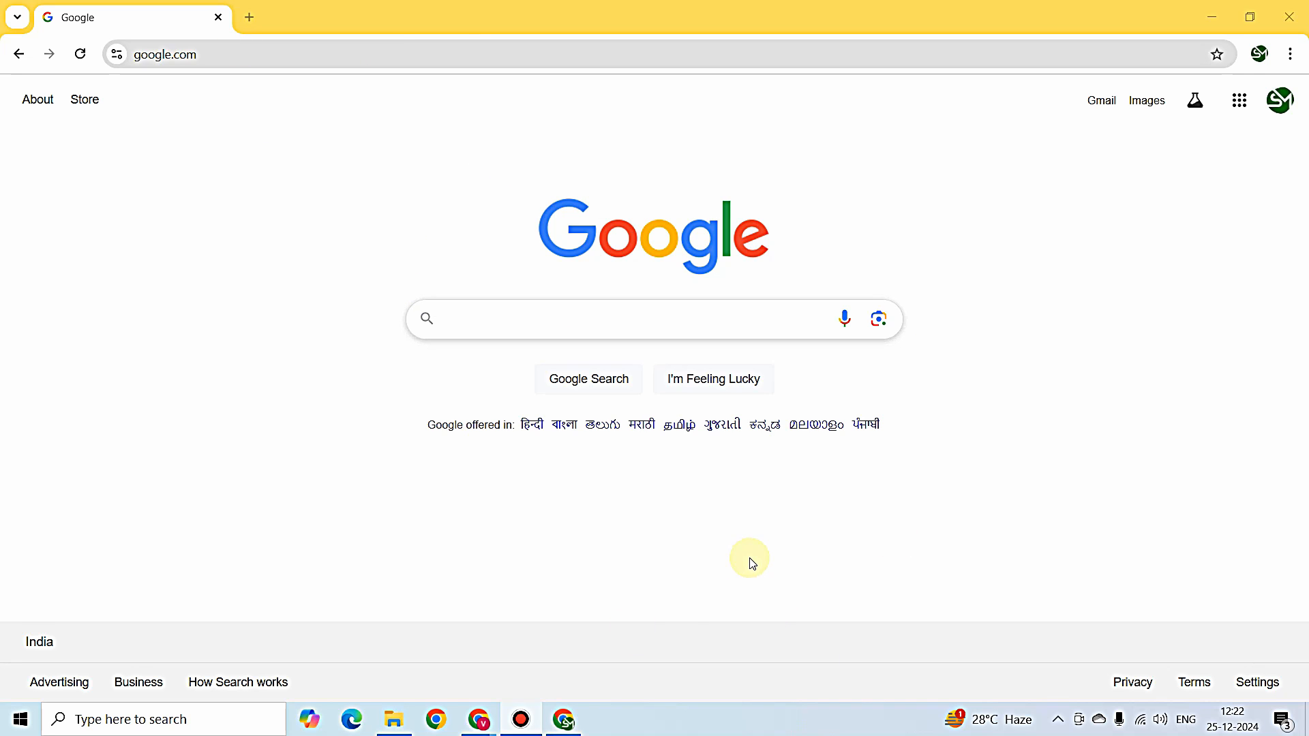
# Search Google for "thonny ide" and open the official thonny.org website from the results.
pyautogui.click(526, 314)
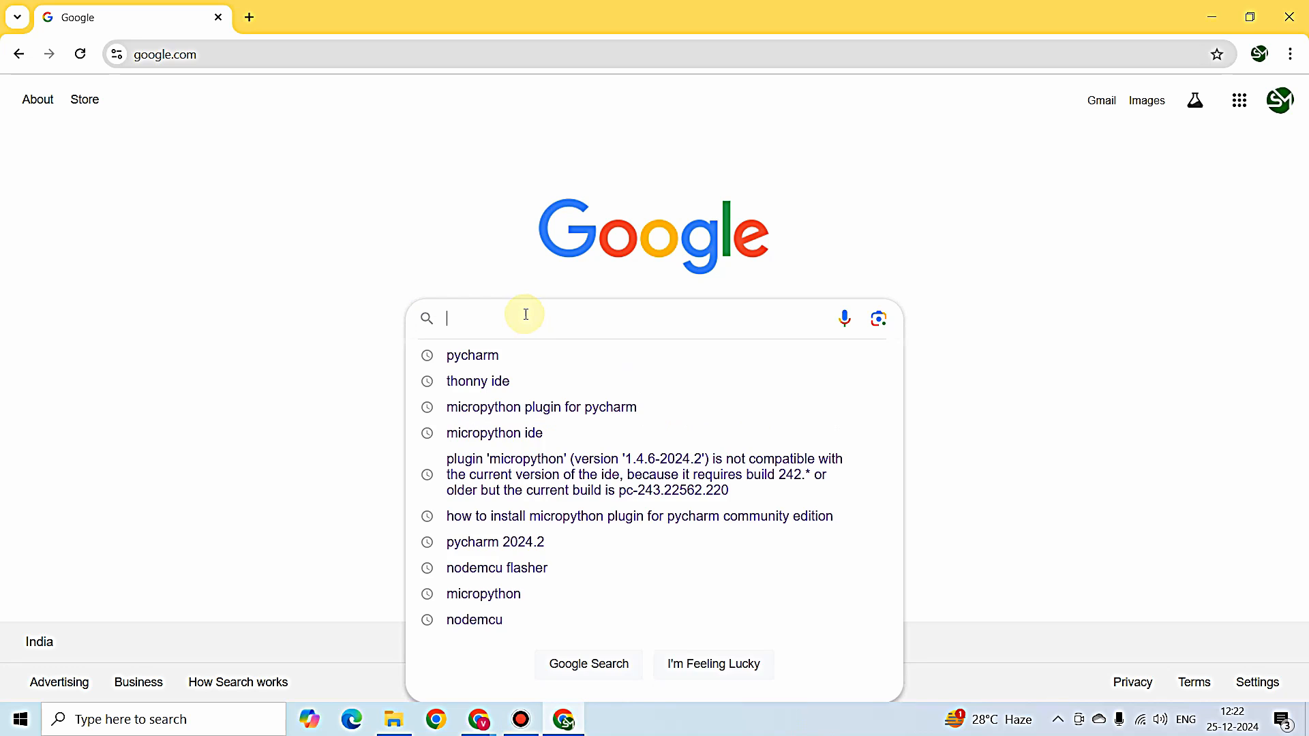
pyautogui.write('thonny ')
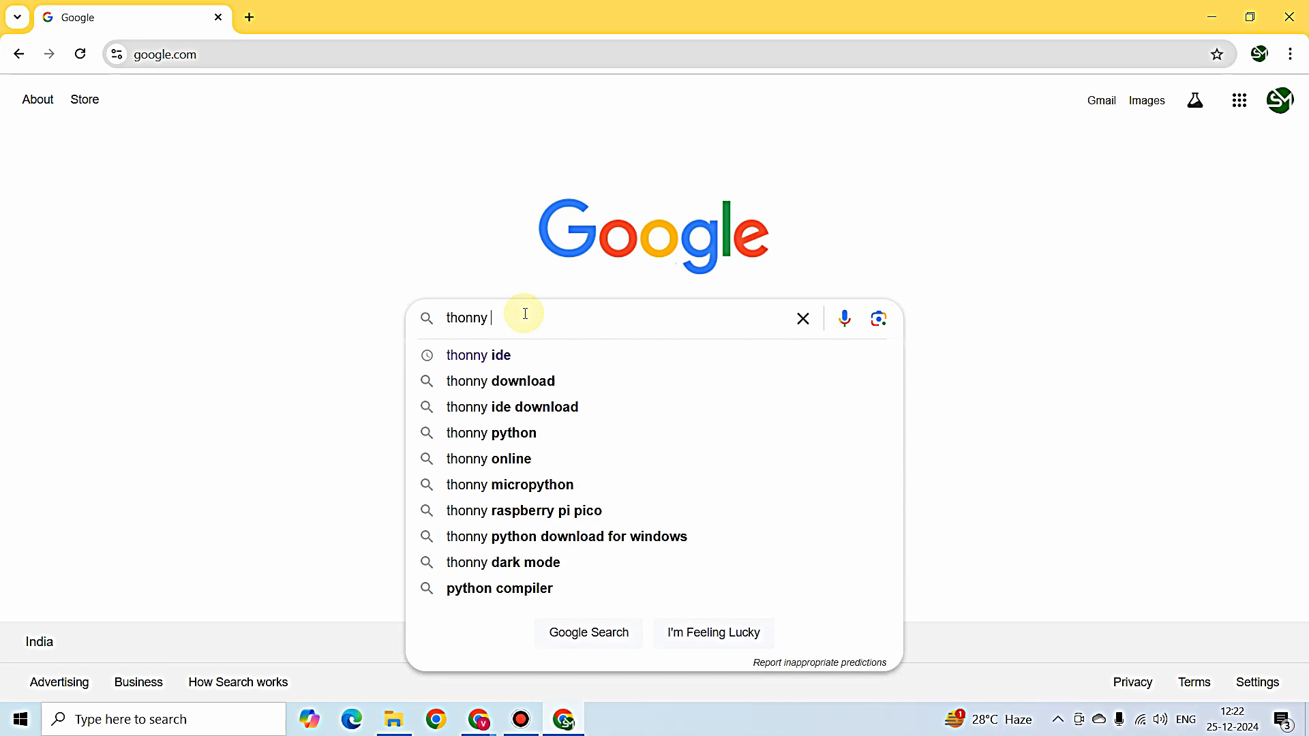
pyautogui.write('ide')
pyautogui.press('Return')
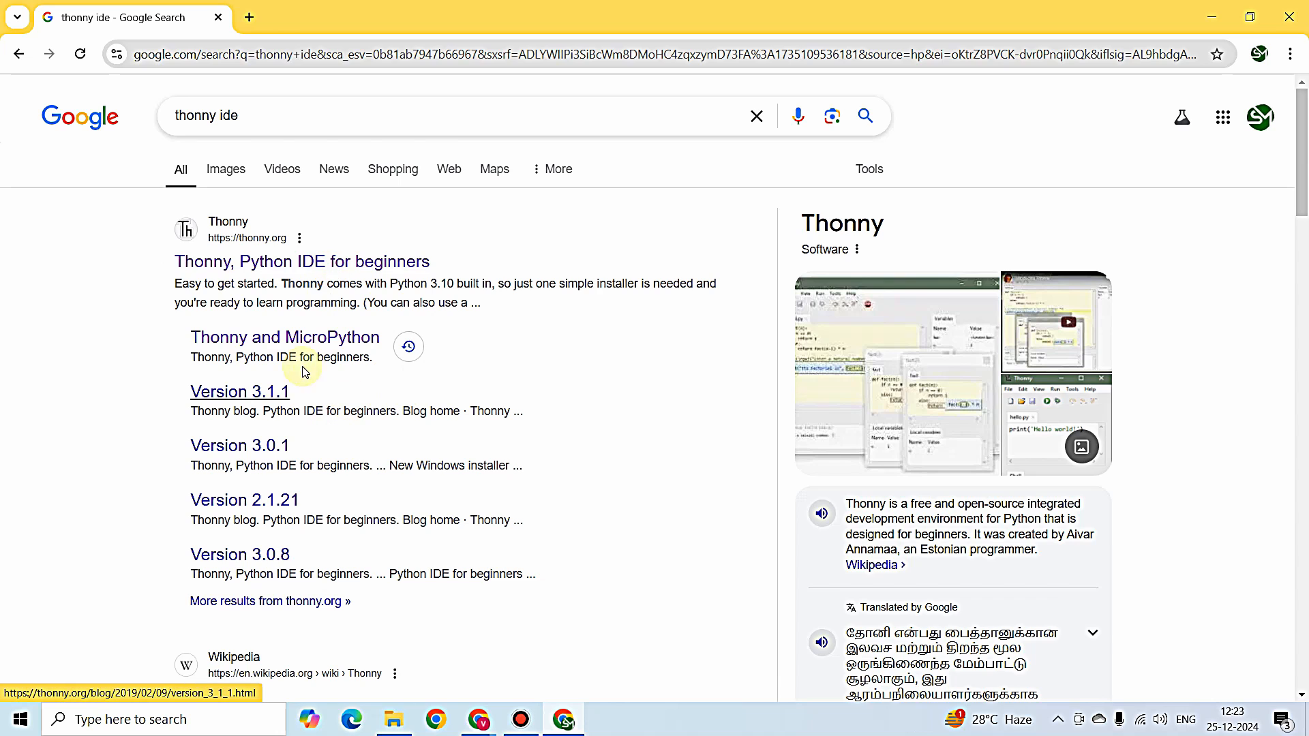
pyautogui.click(285, 271)
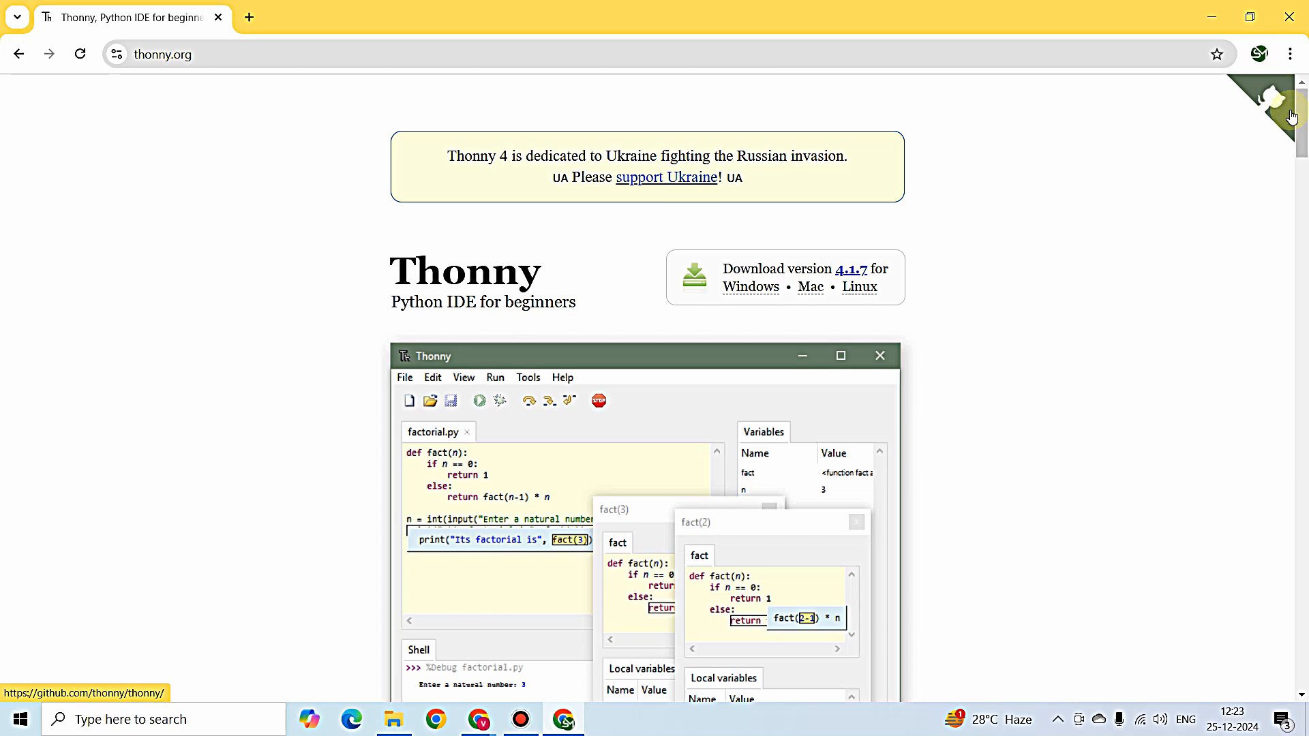
# Download thonny-4.1.7.exe, the Windows installer with 64-bit Python 3.10, from the official downloads.
pyautogui.moveTo(1301, 122); pyautogui.dragTo(1301, 144)
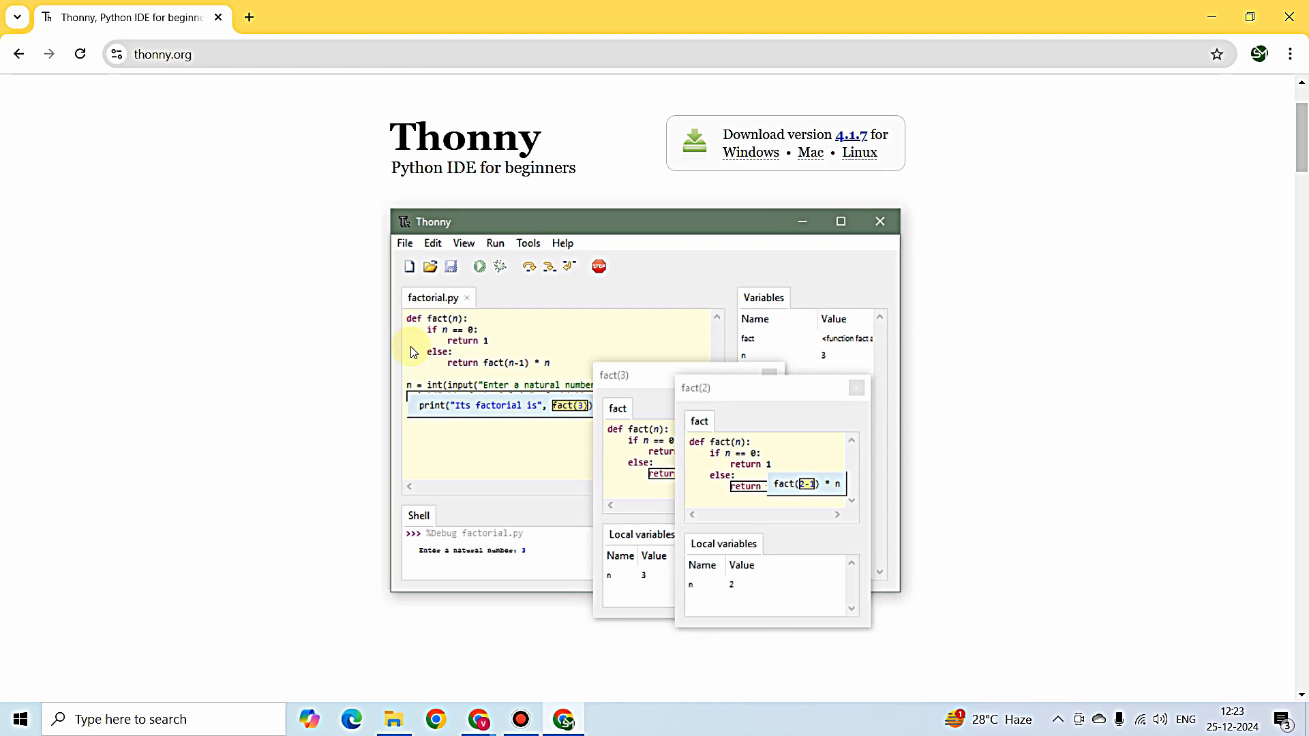
pyautogui.click(754, 152)
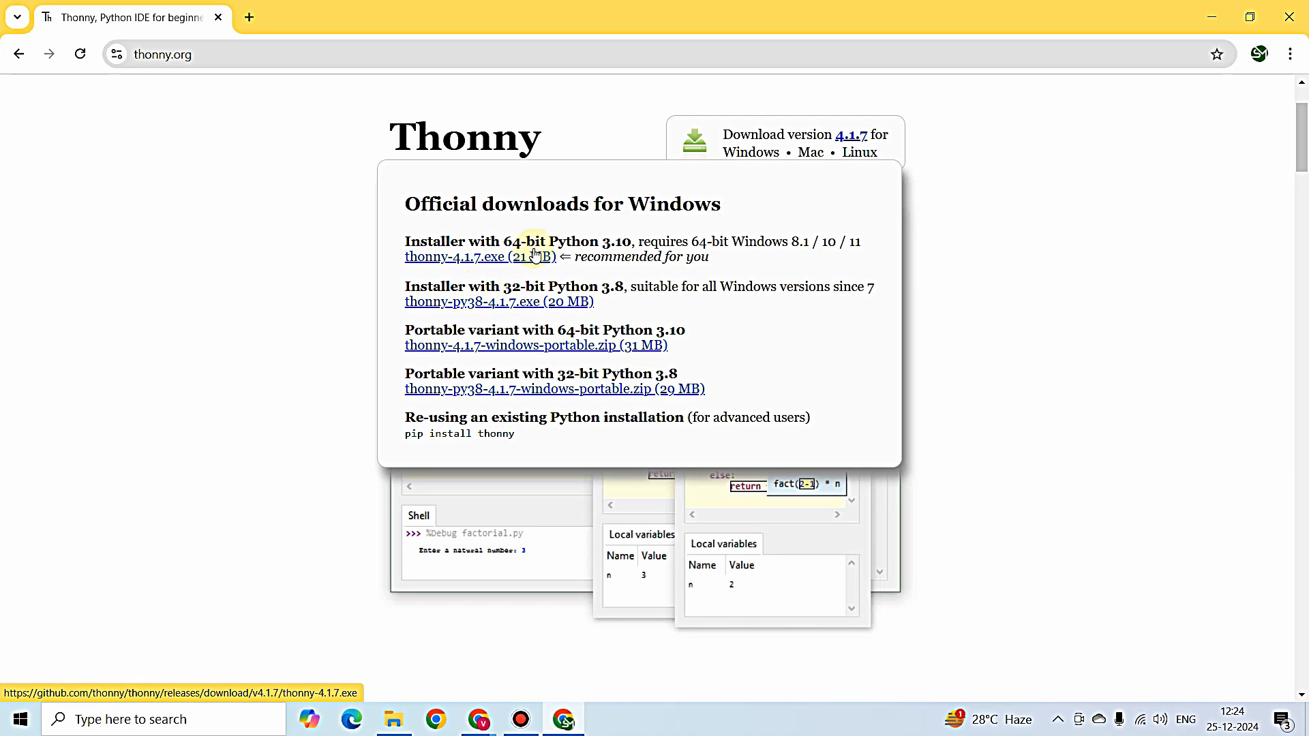
pyautogui.moveTo(809, 153)
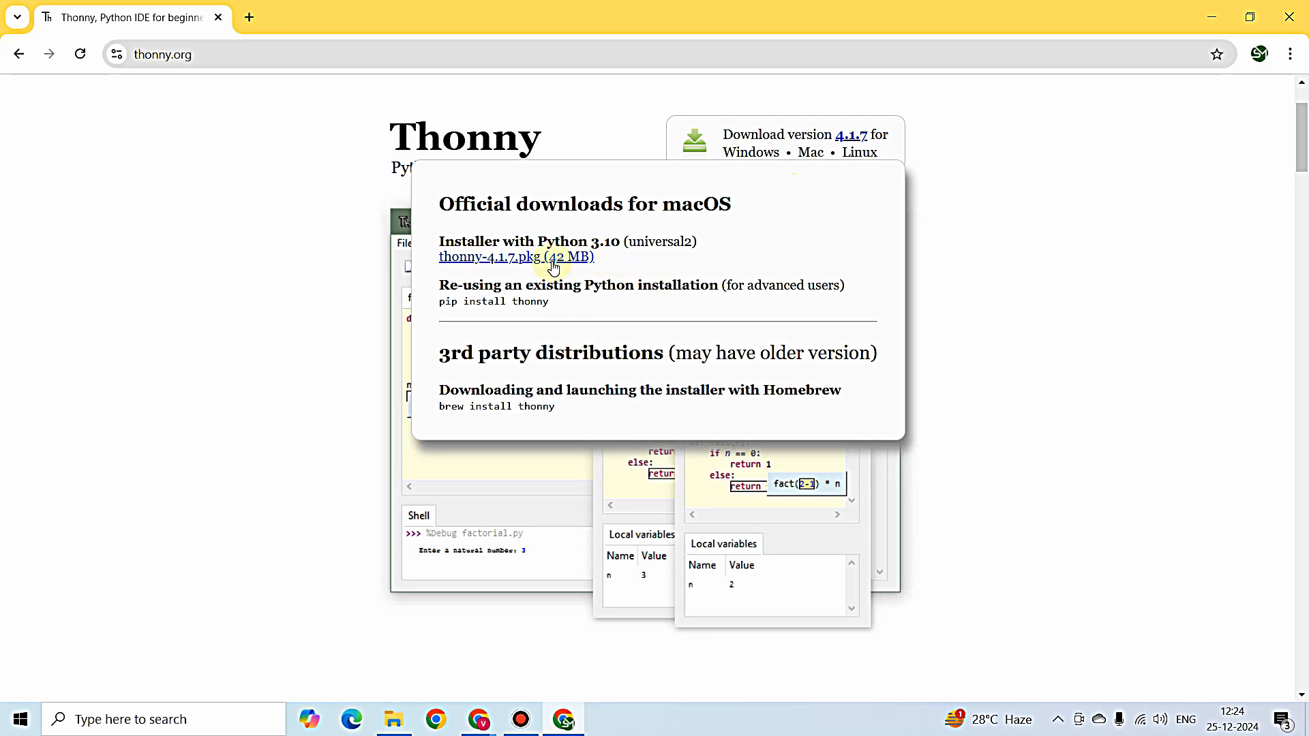
pyautogui.moveTo(864, 164)
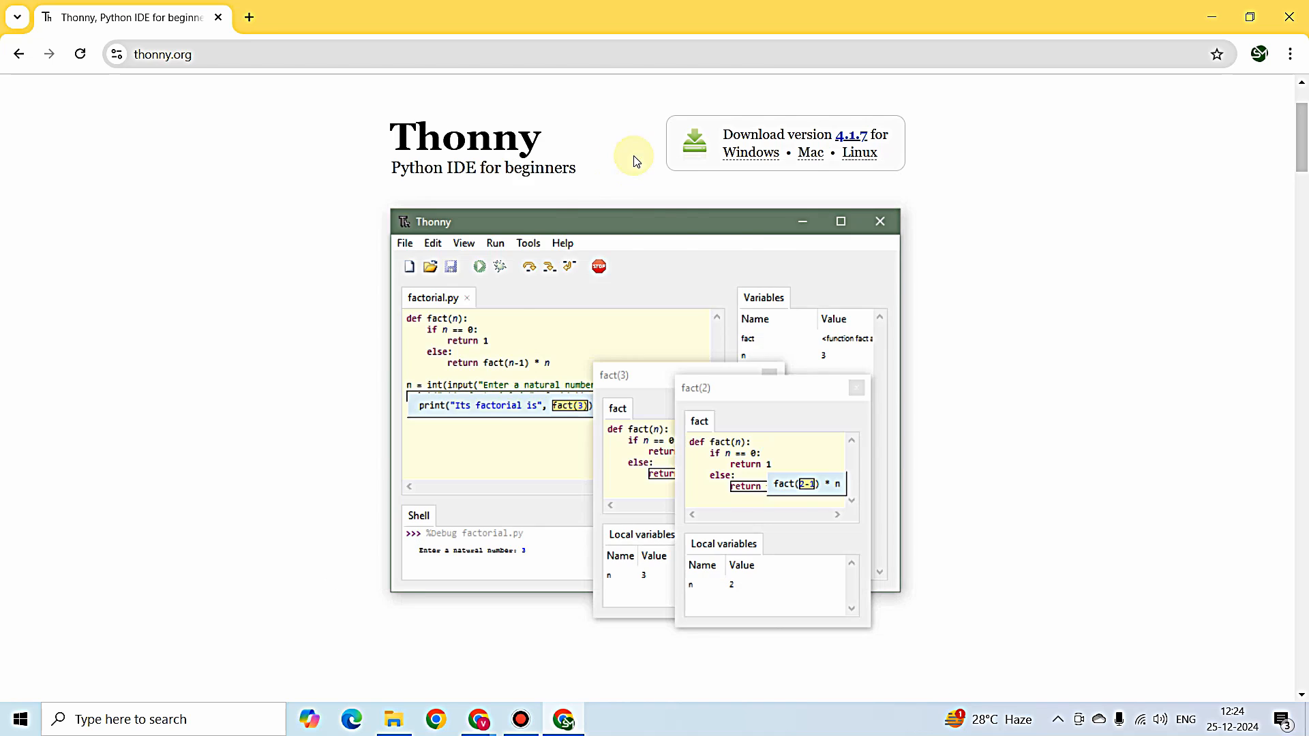
pyautogui.moveTo(743, 156)
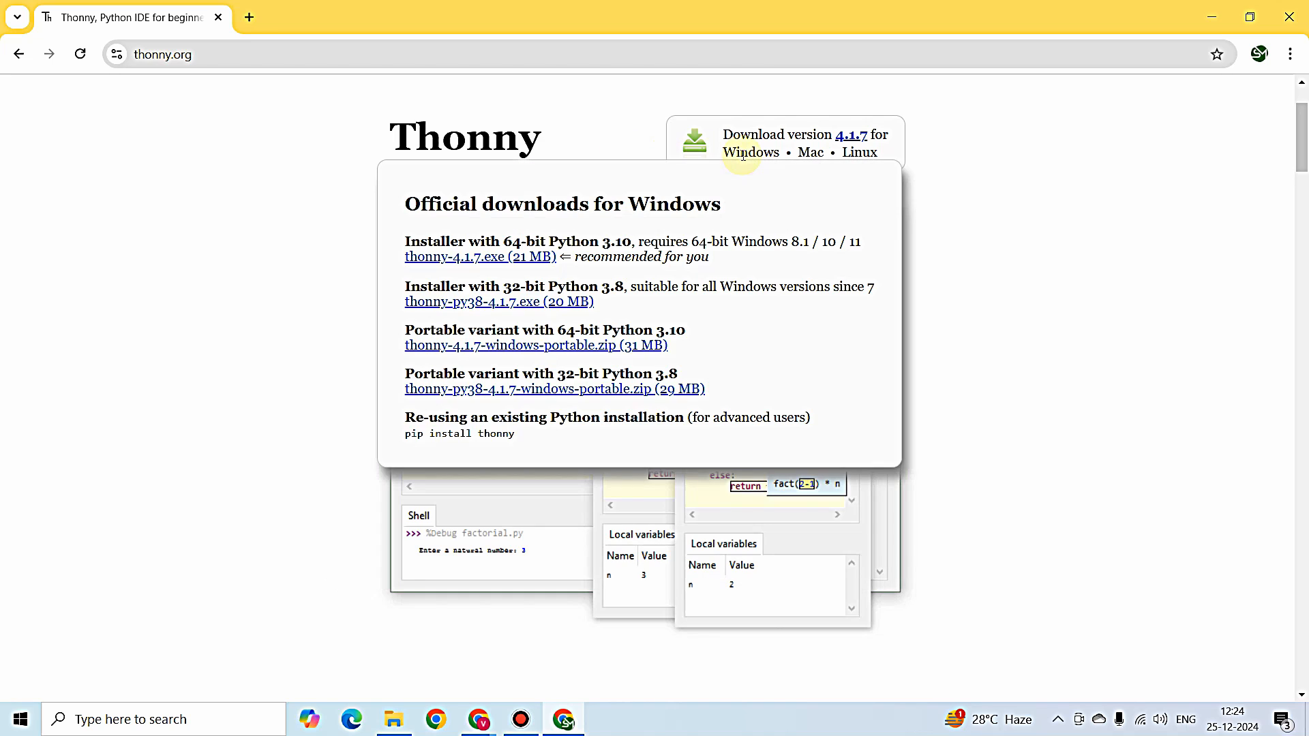
pyautogui.click(482, 264)
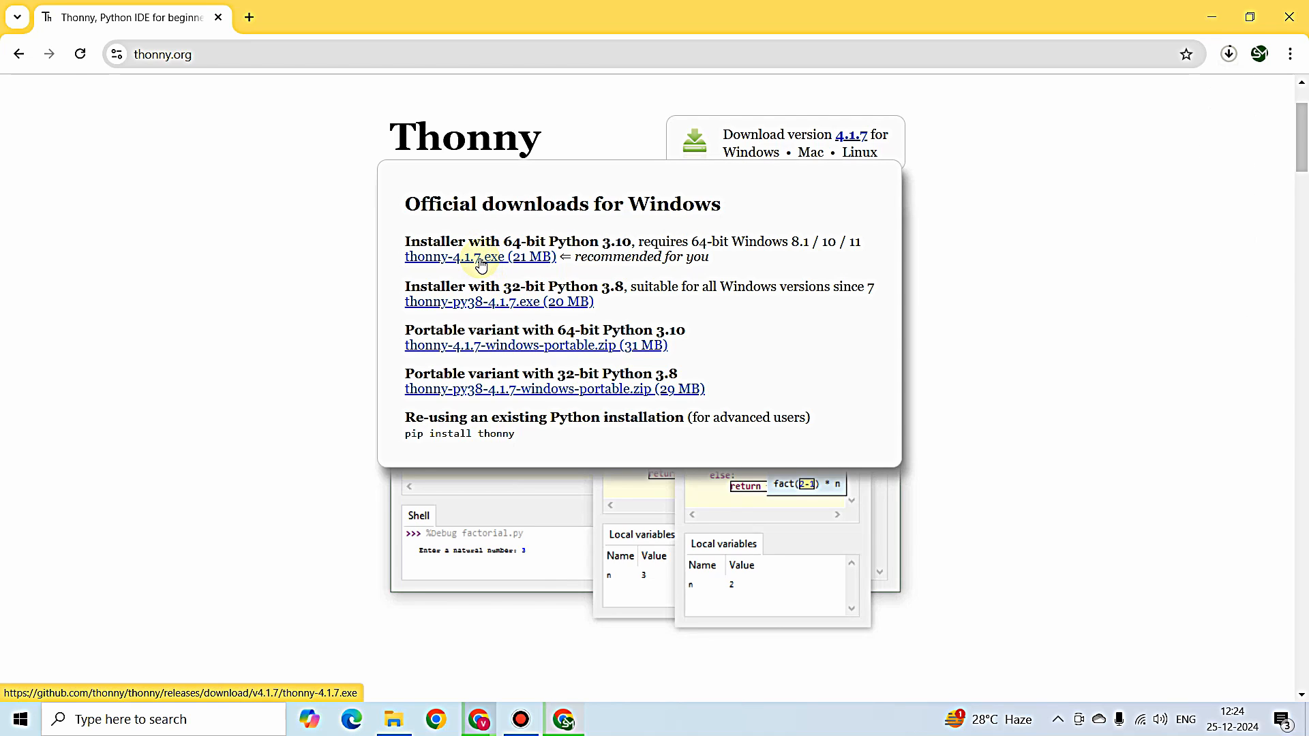
# Show the downloaded thonny-4.1.7 file in its folder and move it into the nested Downloads folder.
pyautogui.click(1231, 55)
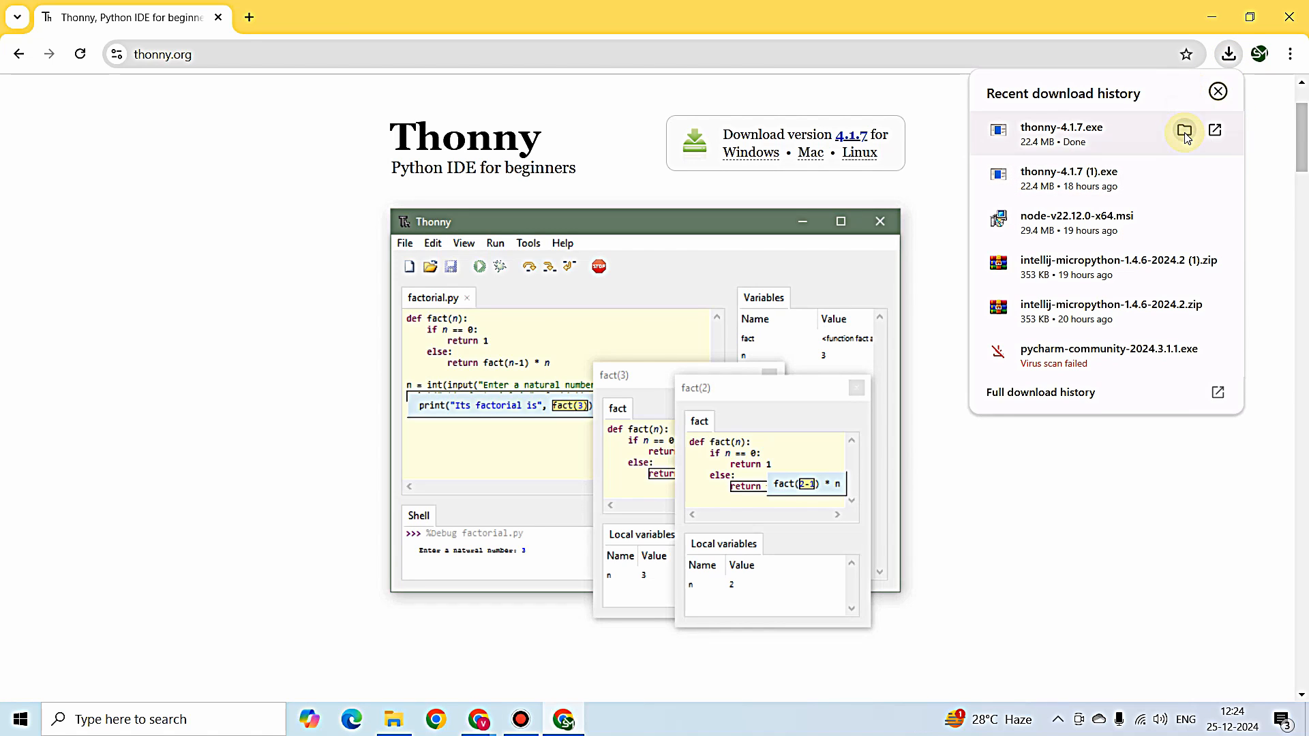
pyautogui.click(1184, 131)
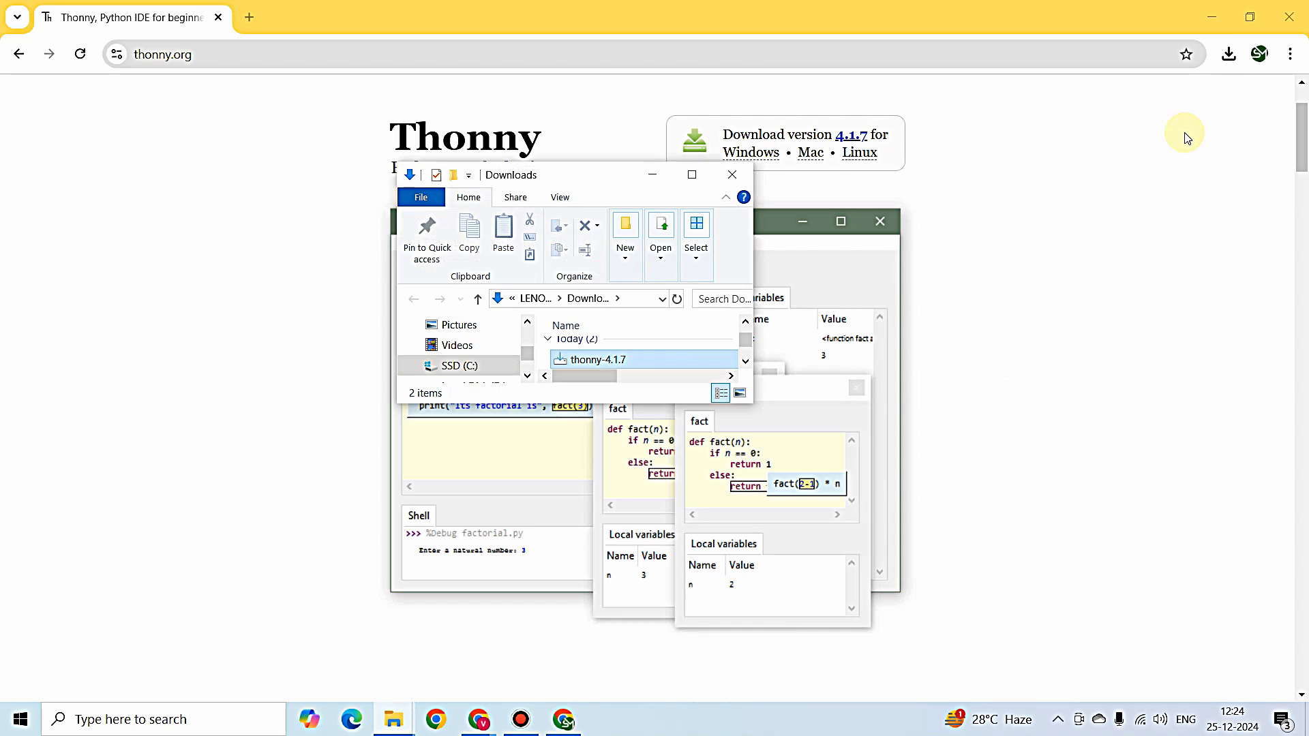
pyautogui.click(692, 175)
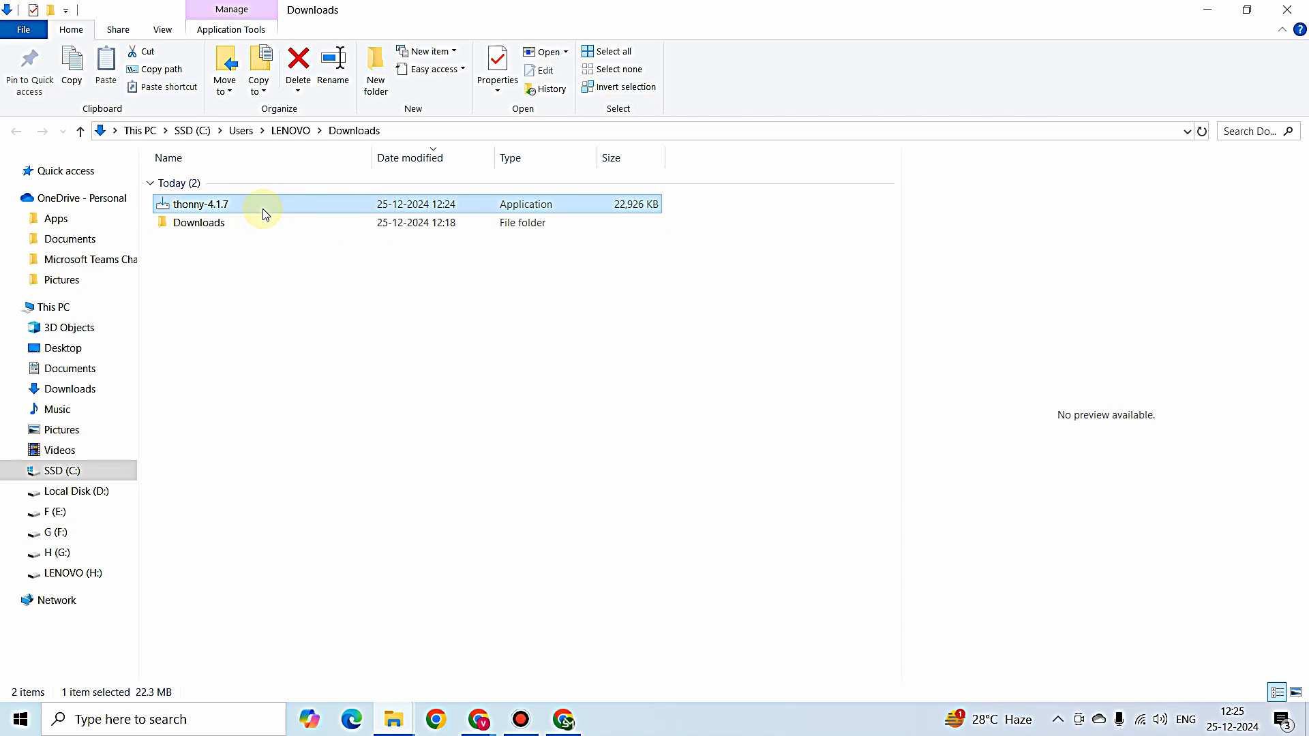
pyautogui.moveTo(265, 214); pyautogui.dragTo(199, 228)
# Run the thonny-4.1.7 installer from the nested Downloads folder, choose to install for me only, and accept the license agreement.
pyautogui.doubleClick(205, 204)
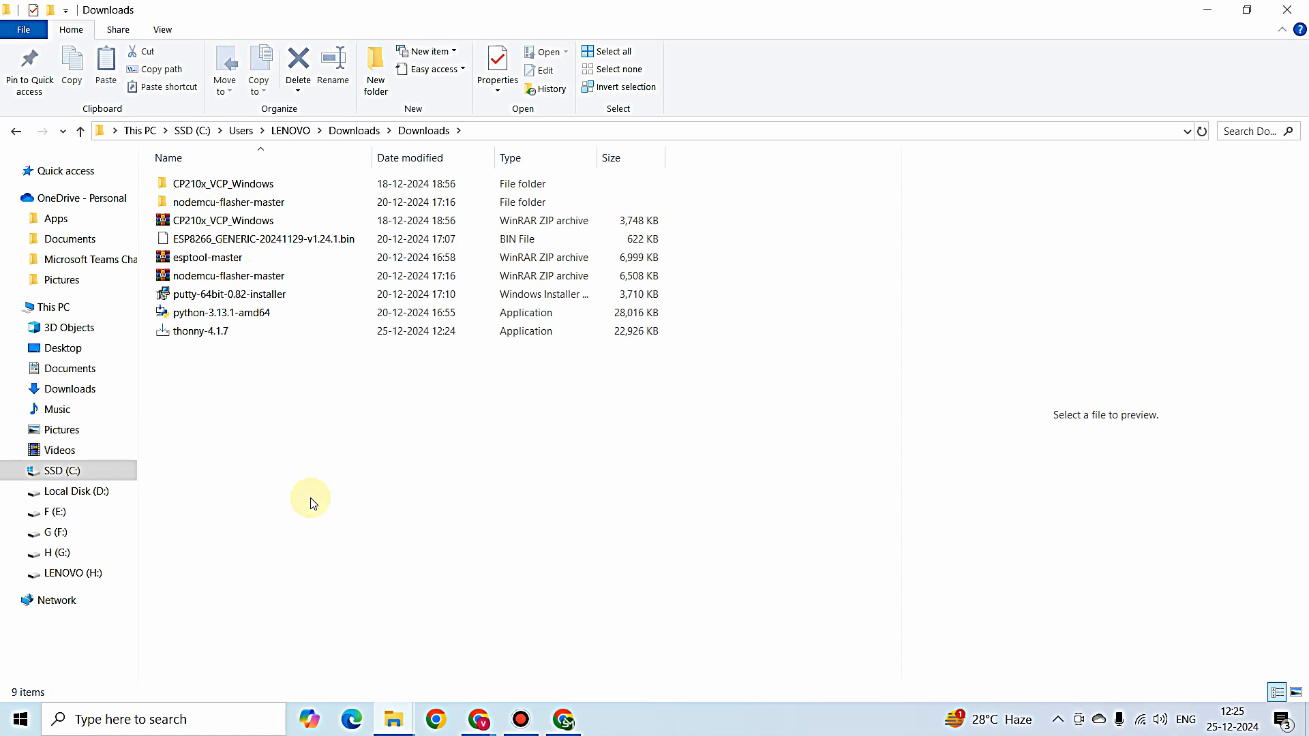
pyautogui.doubleClick(207, 334)
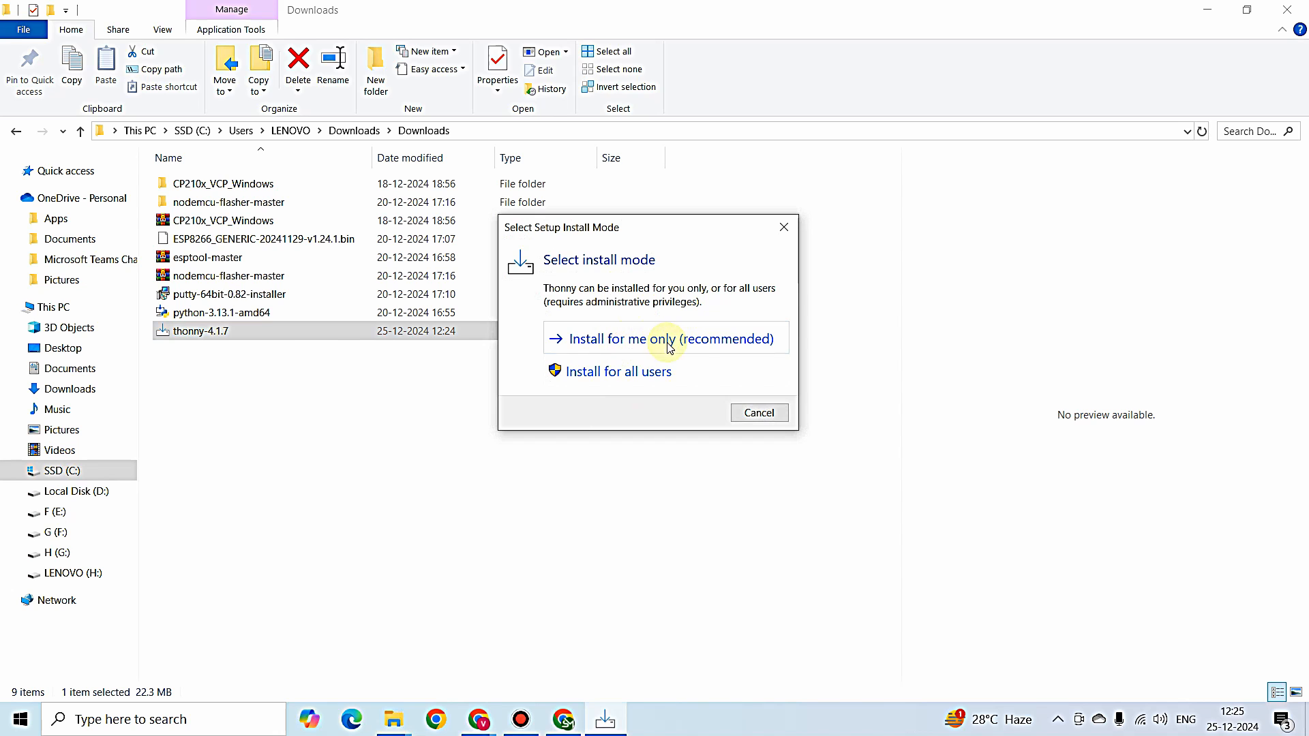
pyautogui.click(694, 351)
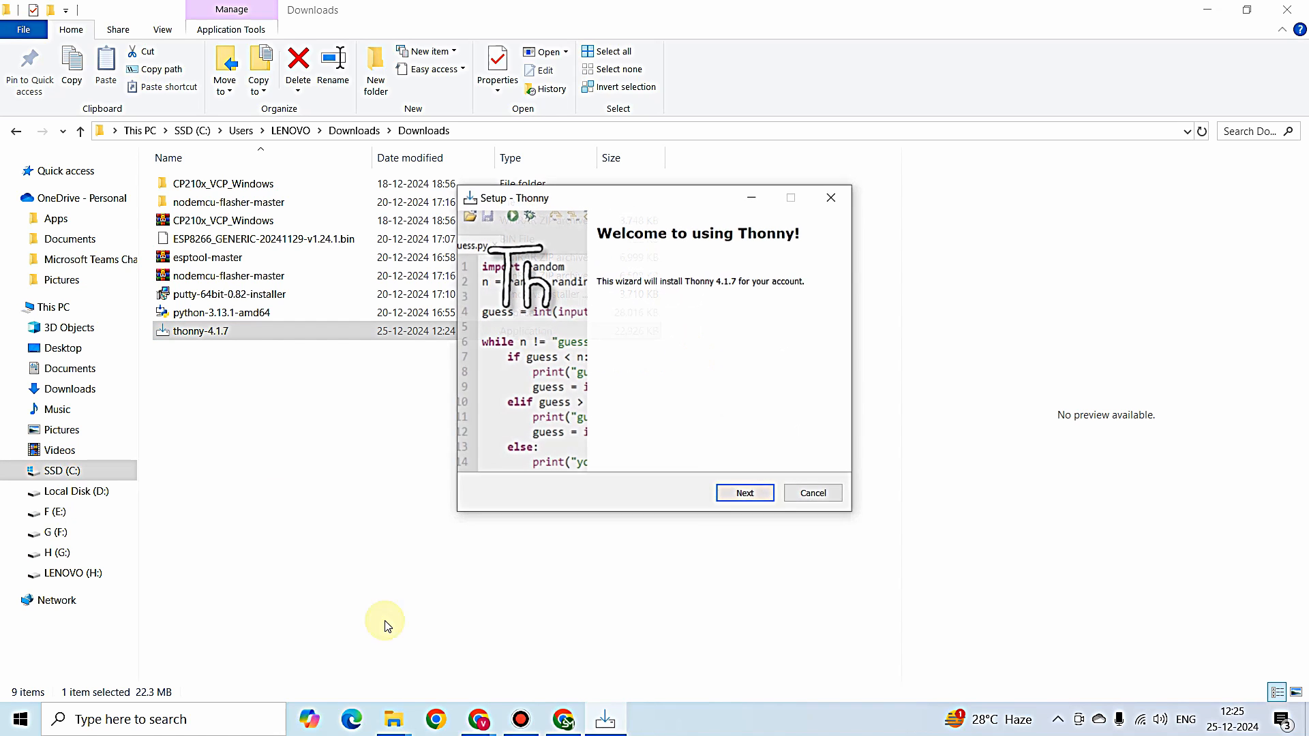
pyautogui.moveTo(564, 195); pyautogui.dragTo(495, 207)
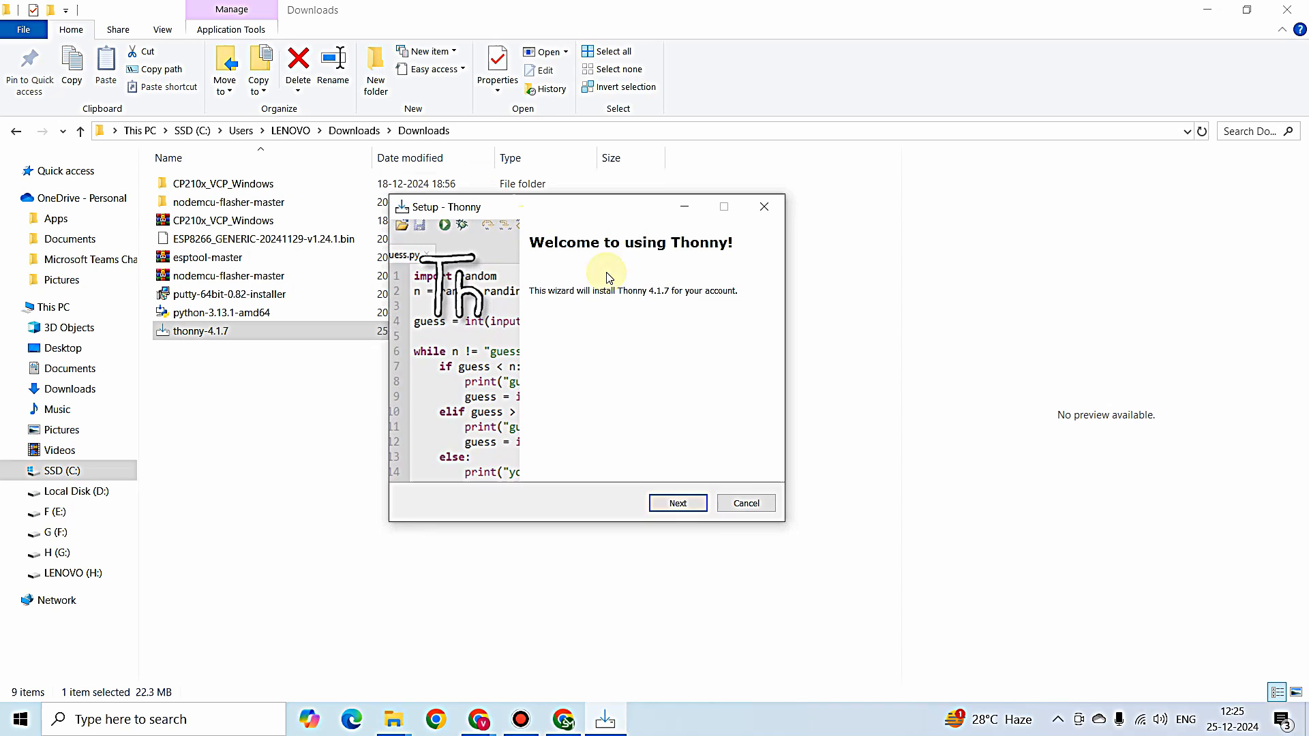
pyautogui.click(679, 503)
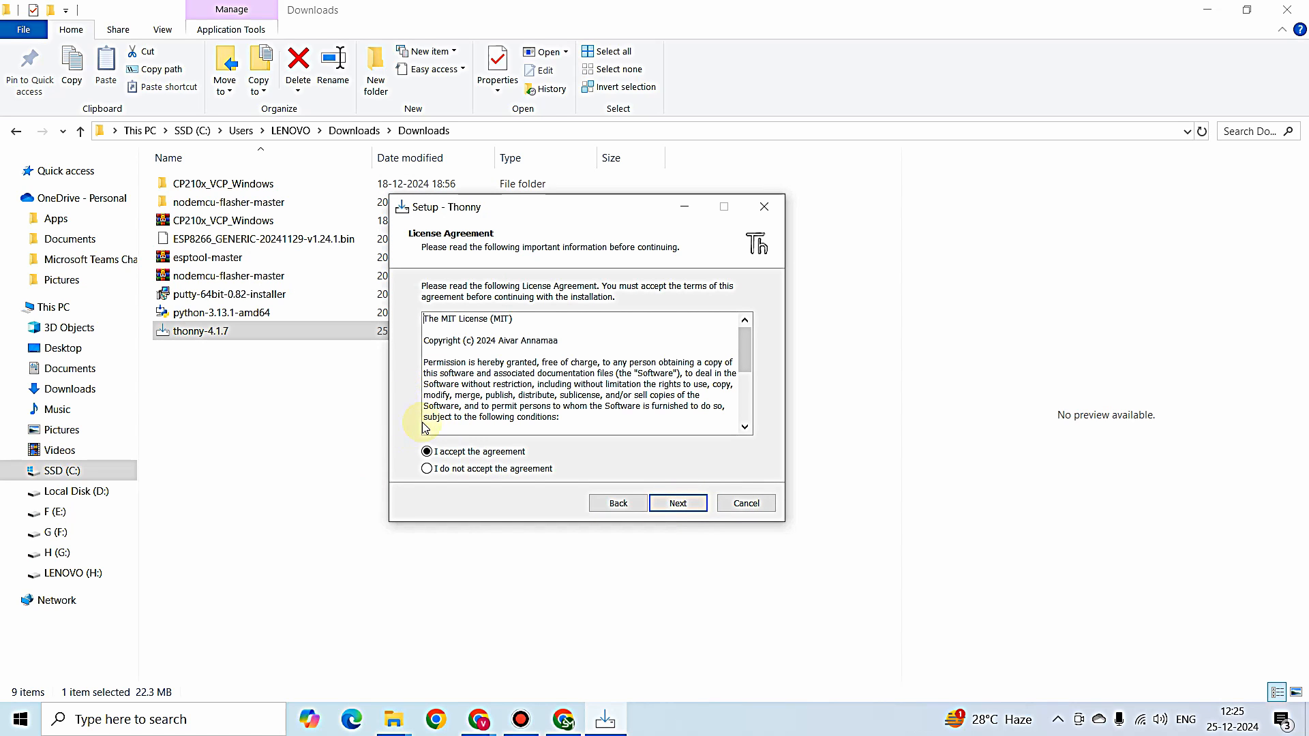
pyautogui.click(447, 456)
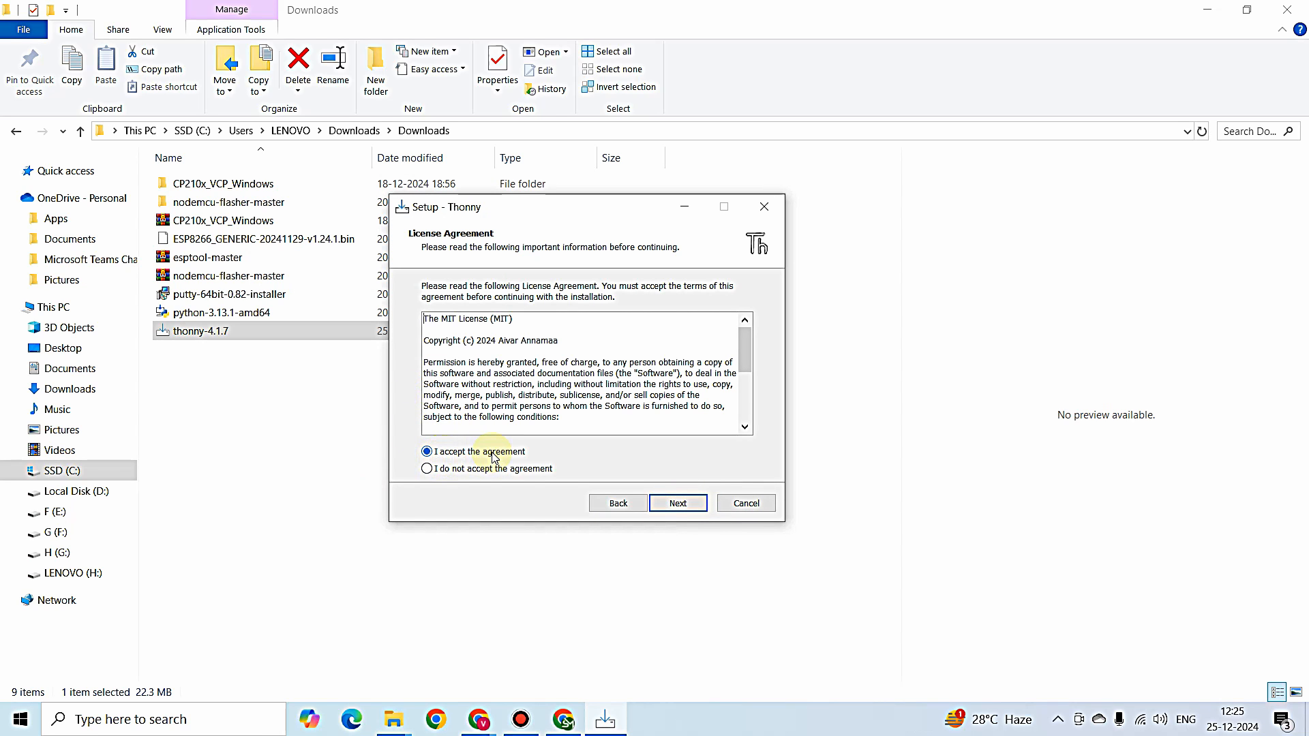
pyautogui.click(664, 503)
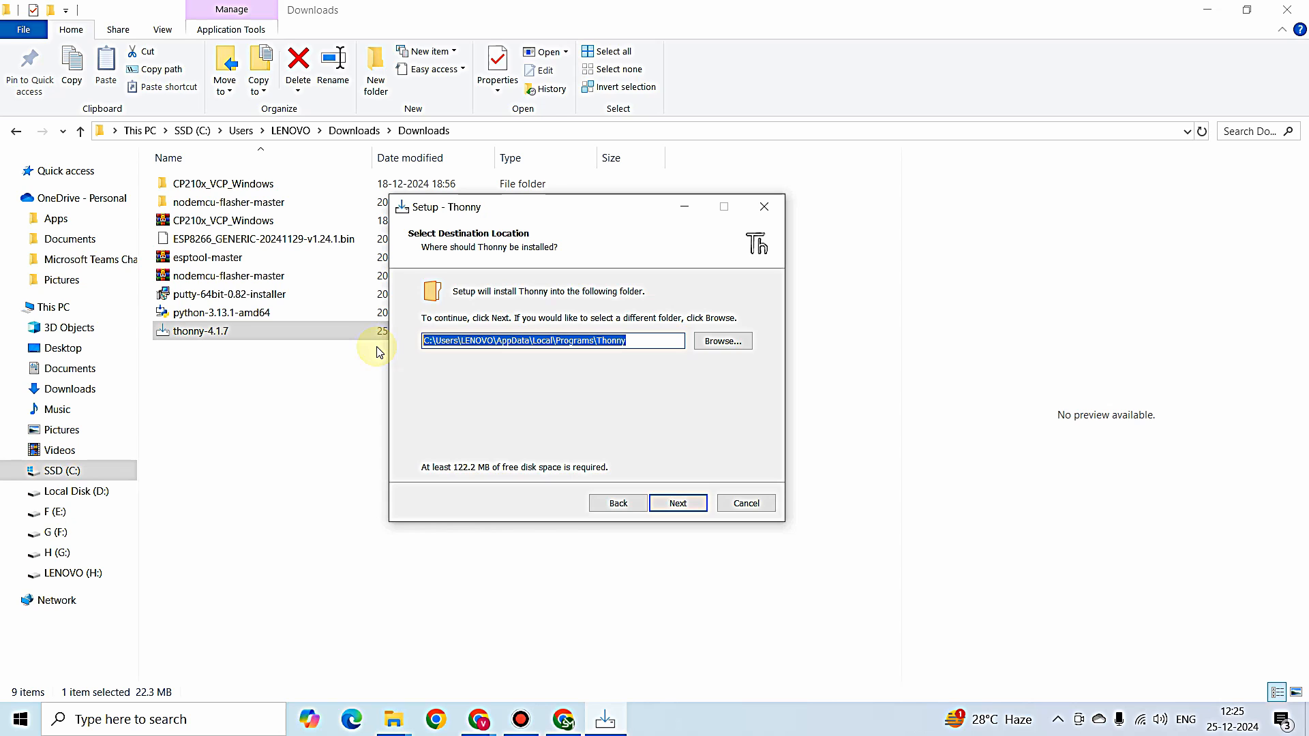
# Keep the default destination folder for the installation and the default Start Menu folder Thonny.
pyautogui.click(724, 343)
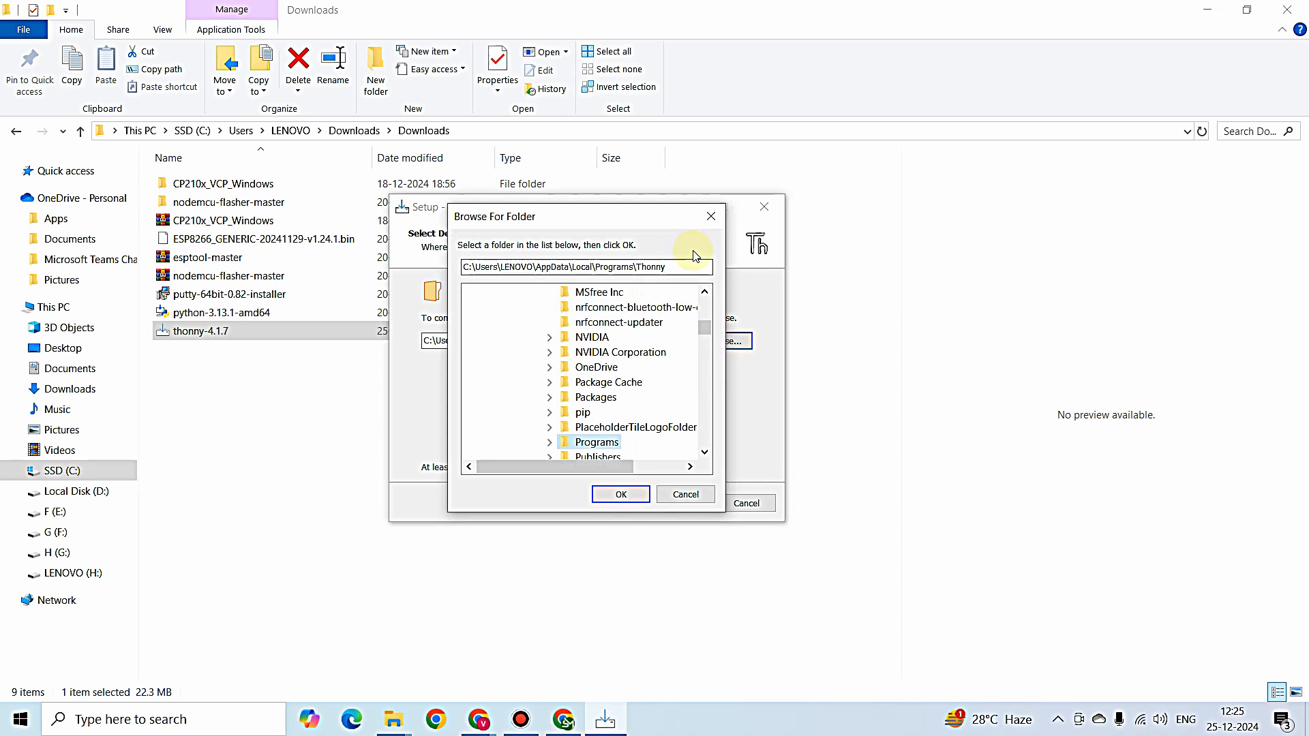
pyautogui.click(708, 227)
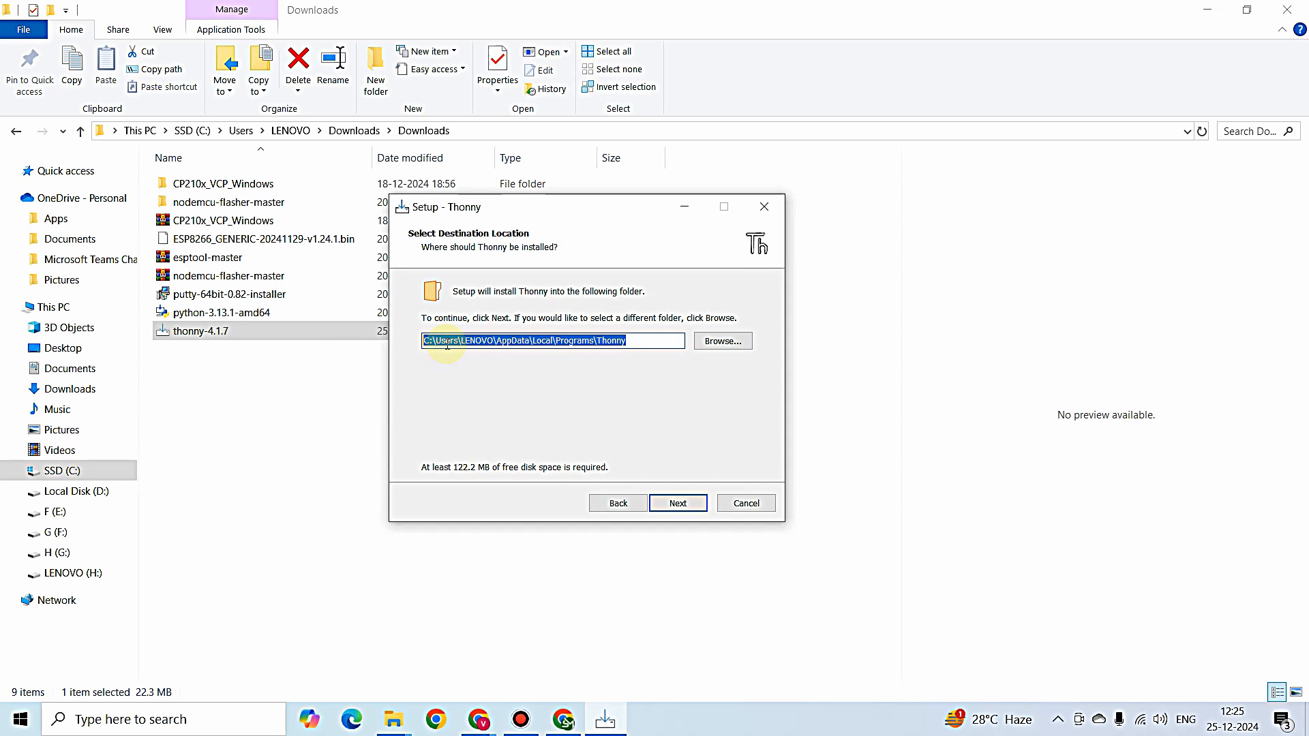
pyautogui.click(692, 508)
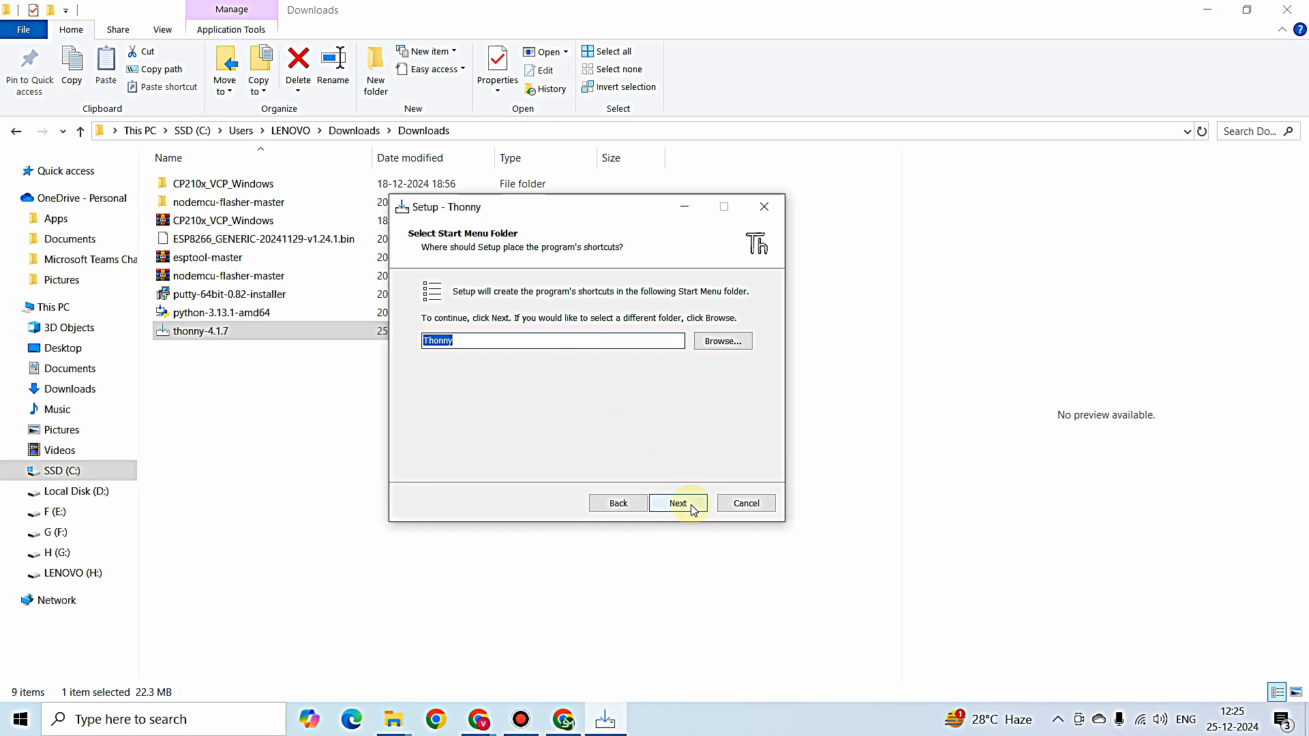
pyautogui.click(678, 503)
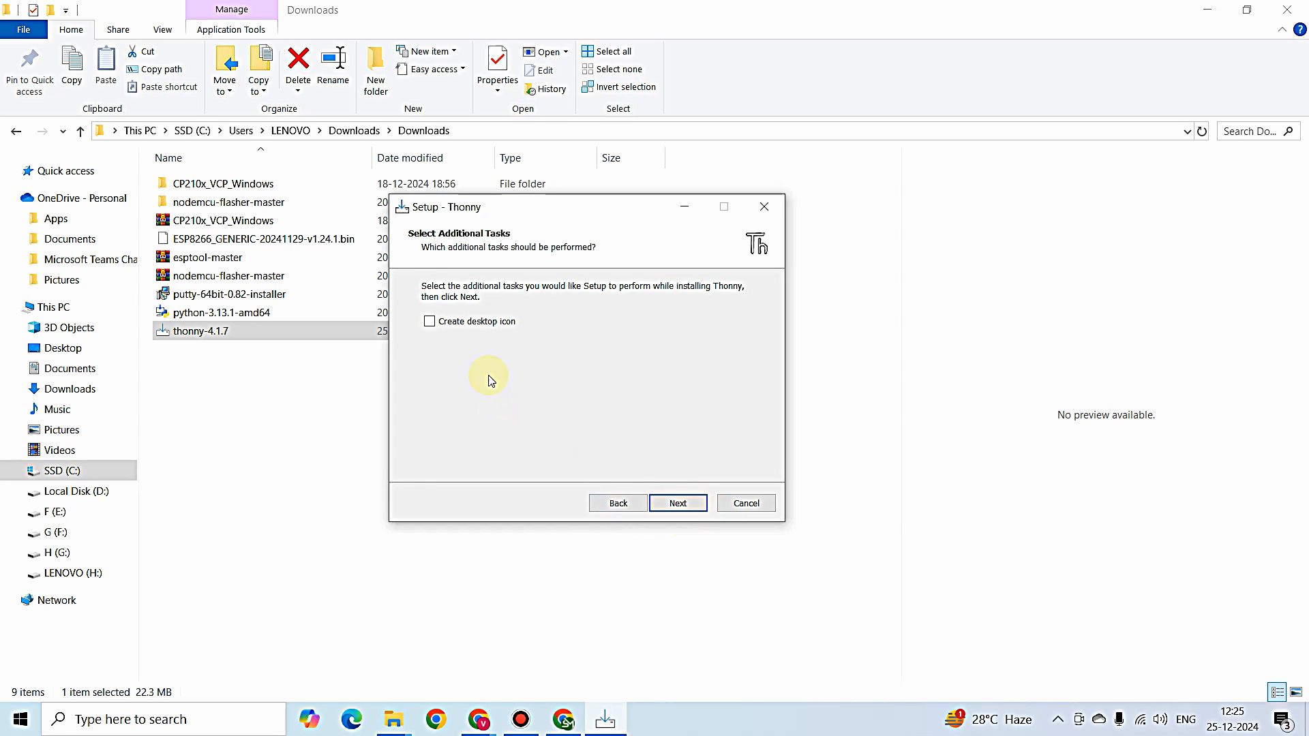
# Enable the Create desktop icon task, install Thonny, and finish the setup wizard.
pyautogui.click(430, 324)
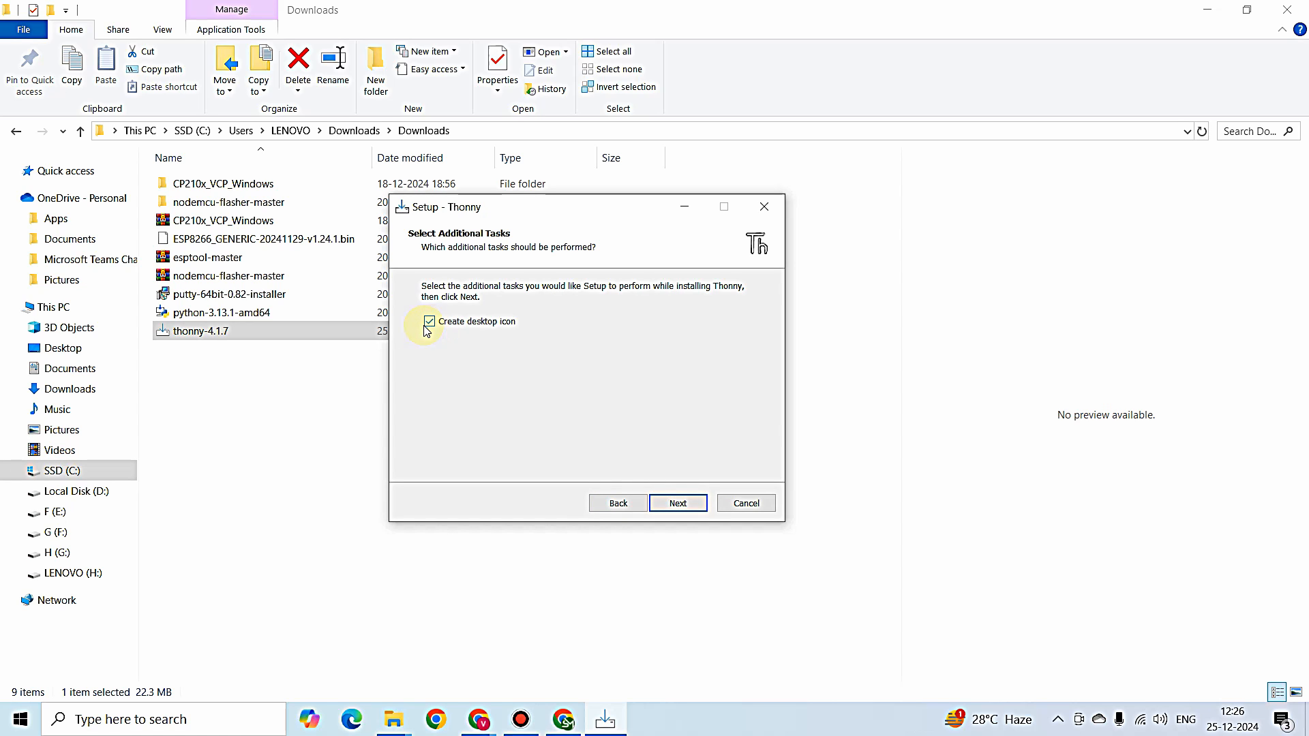
pyautogui.click(689, 507)
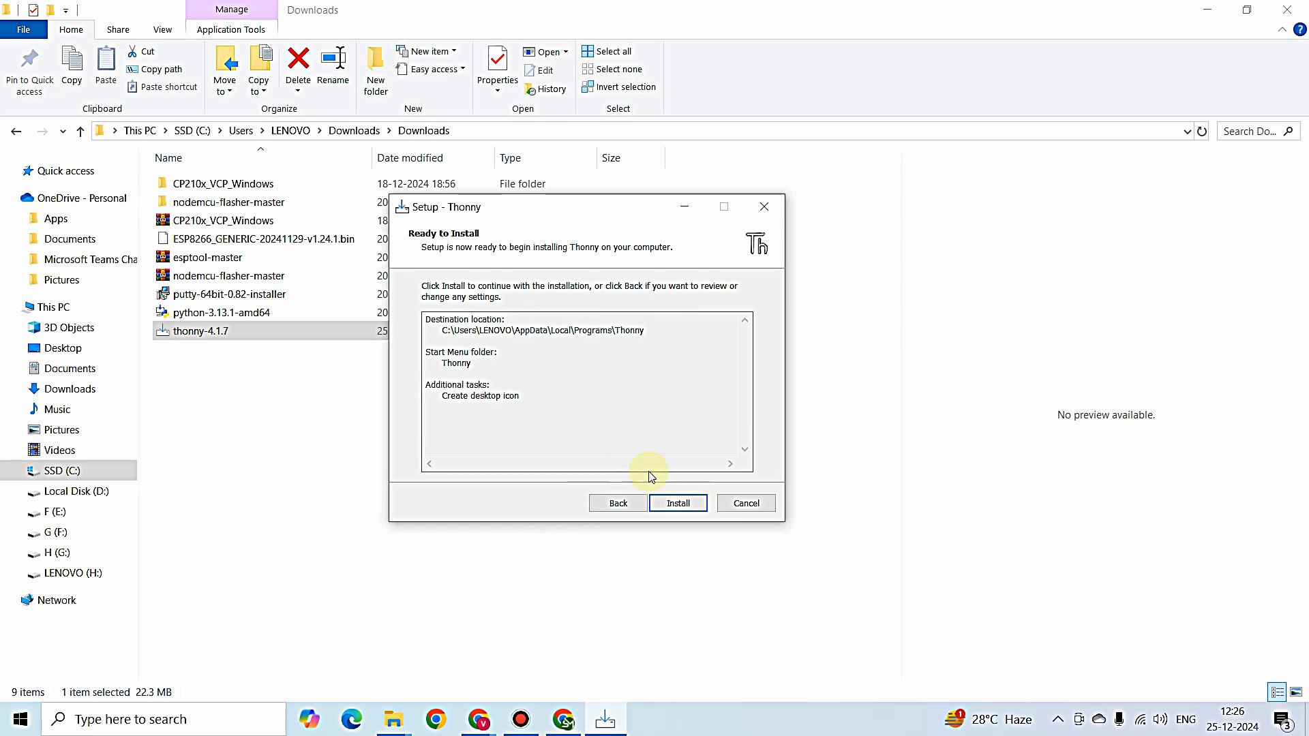
pyautogui.click(678, 508)
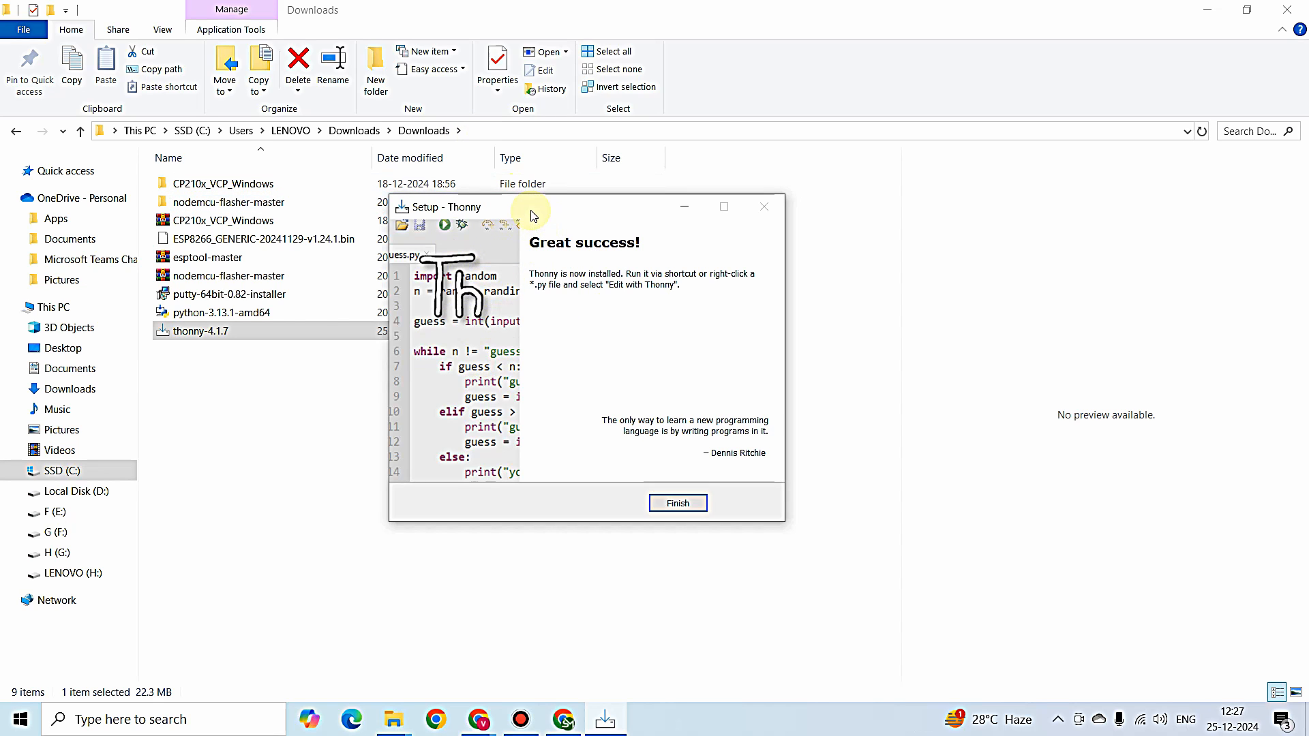
pyautogui.moveTo(515, 208)
pyautogui.mouseDown()
pyautogui.moveTo(525, 255)
pyautogui.moveTo(487, 260)
pyautogui.moveTo(514, 214)
pyautogui.mouseUp()
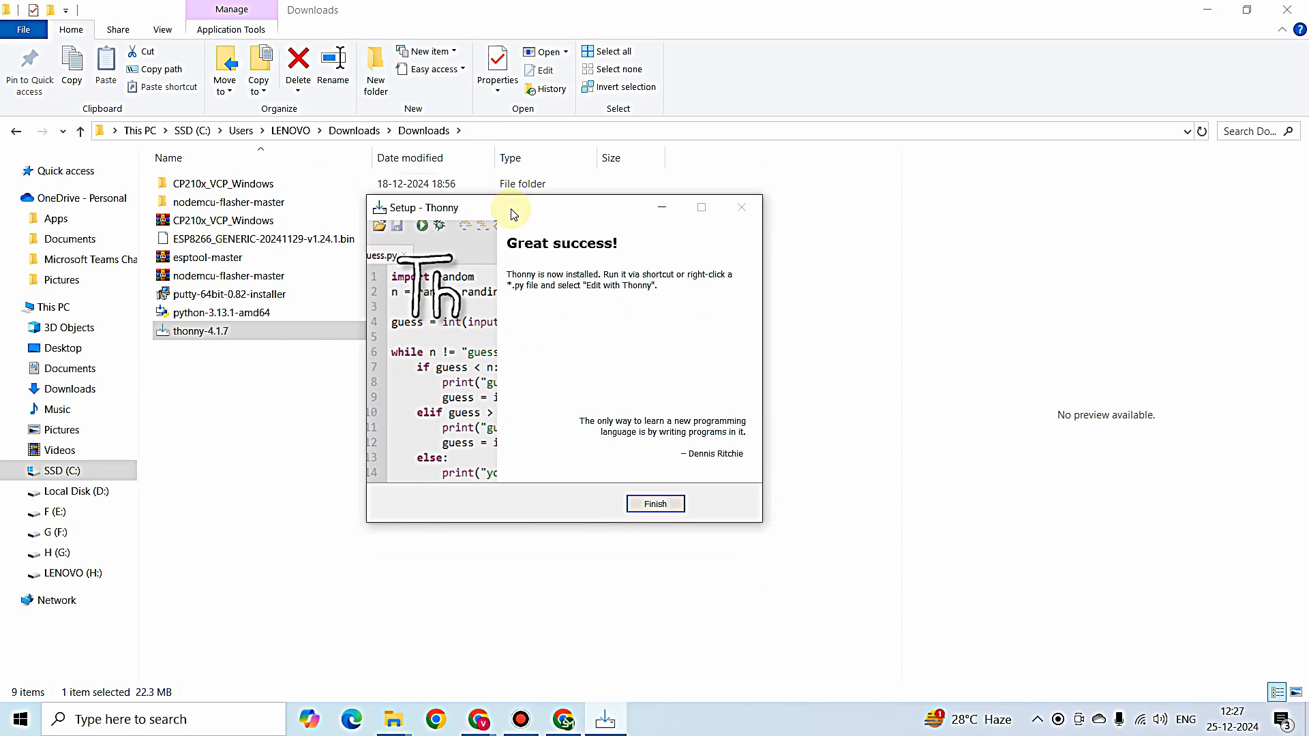
pyautogui.click(654, 504)
# Minimize the open windows and launch Thonny from its desktop shortcut.
pyautogui.click(1220, 10)
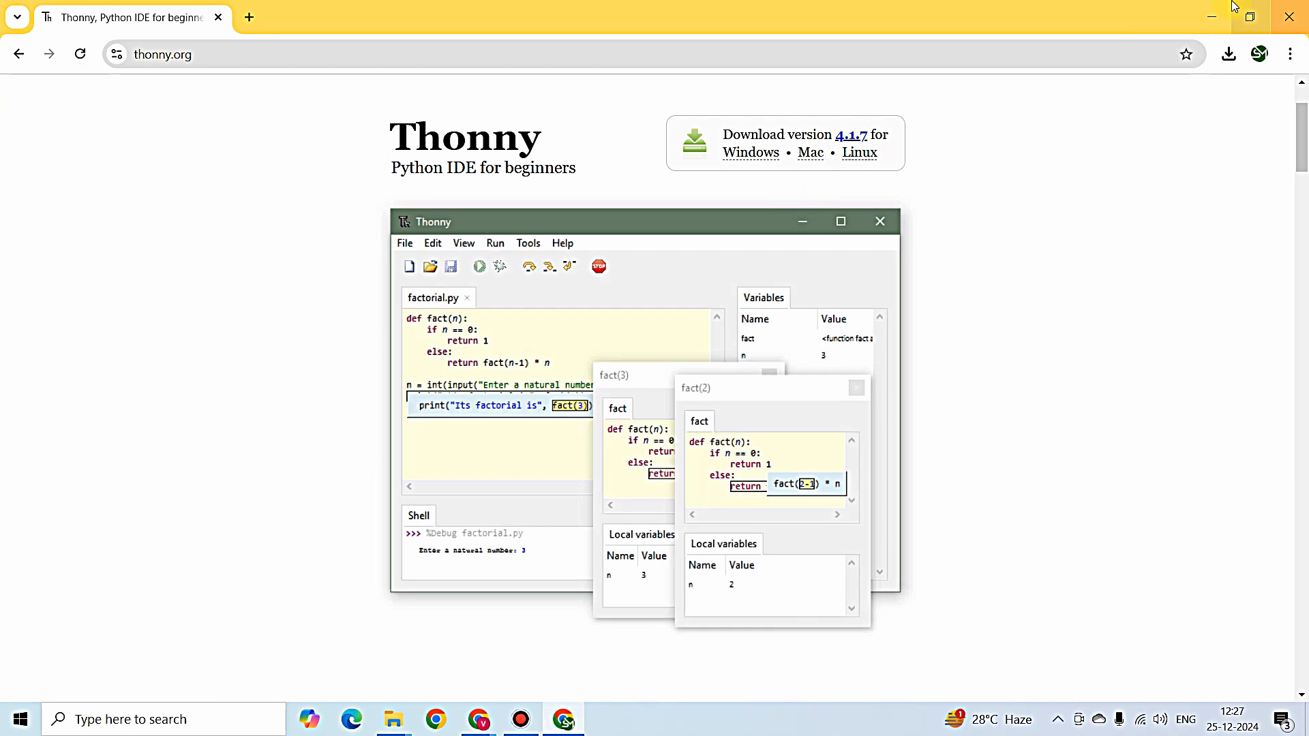
pyautogui.click(1212, 17)
pyautogui.click(1212, 10)
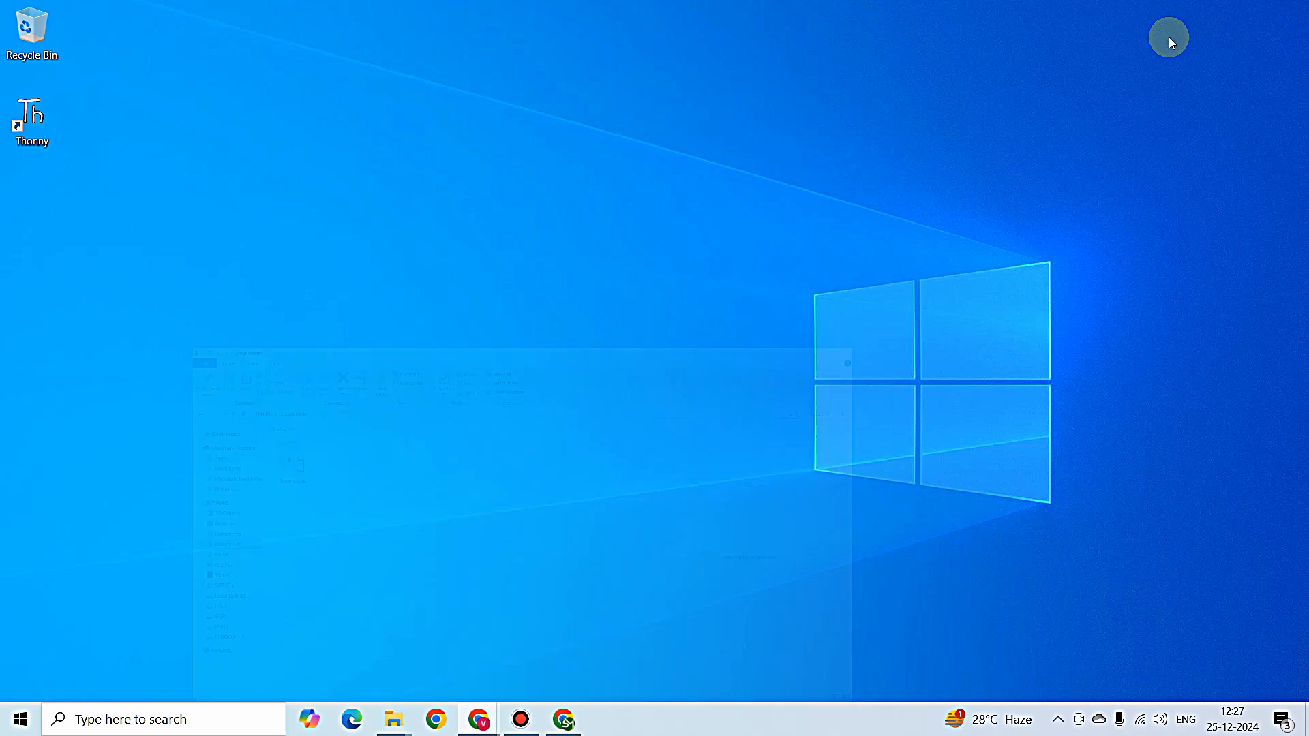
pyautogui.click(31, 119)
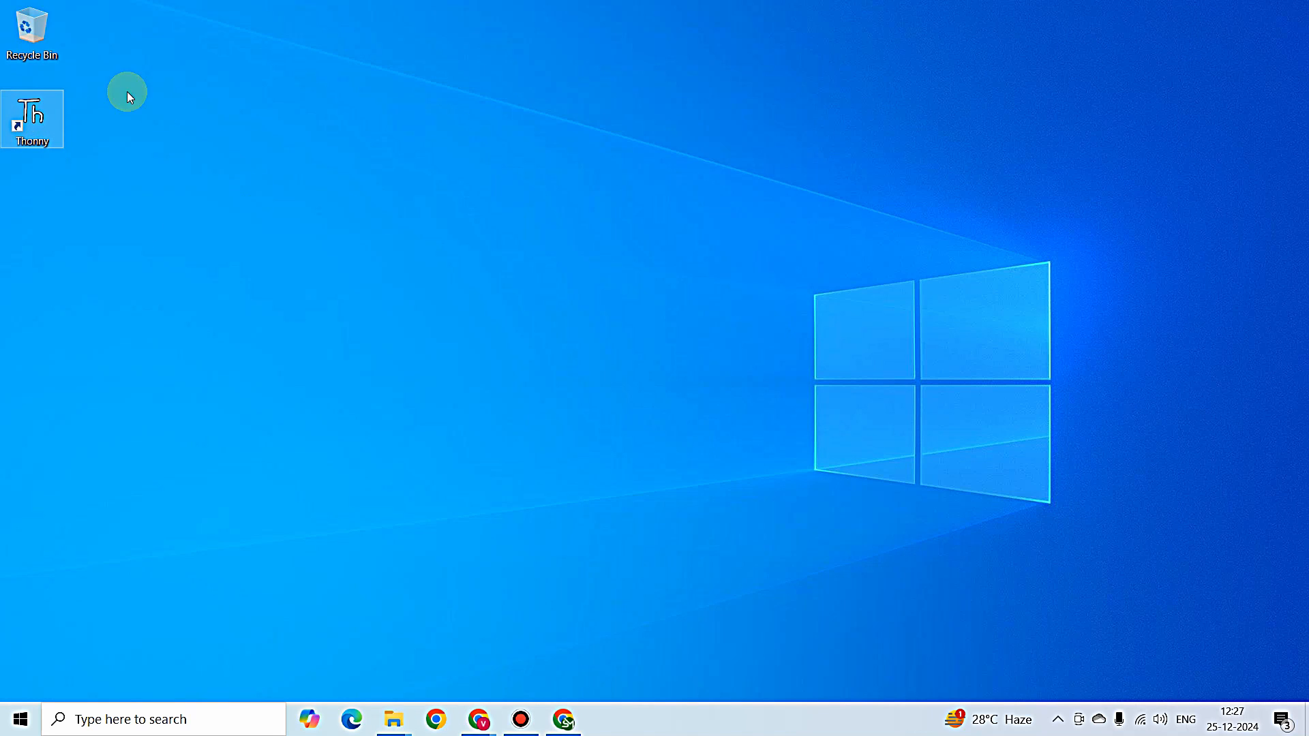
pyautogui.click(121, 161)
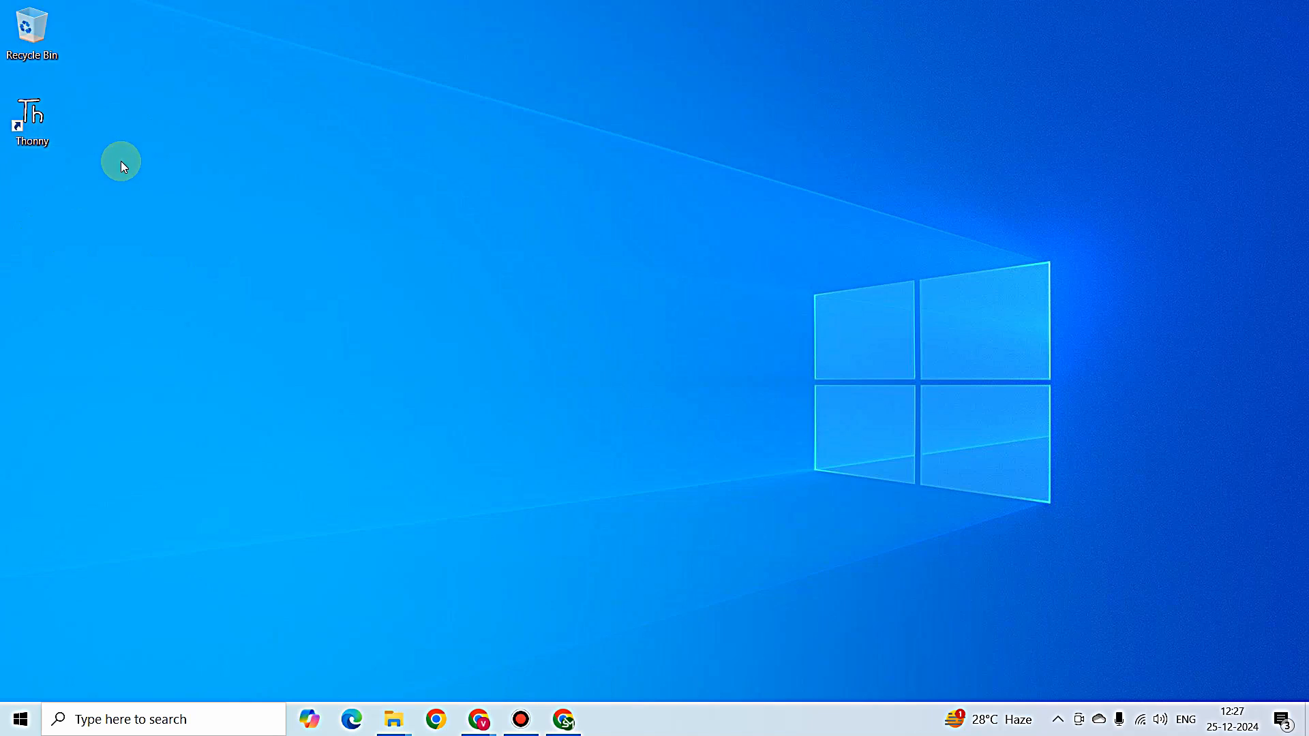
pyautogui.doubleClick(39, 129)
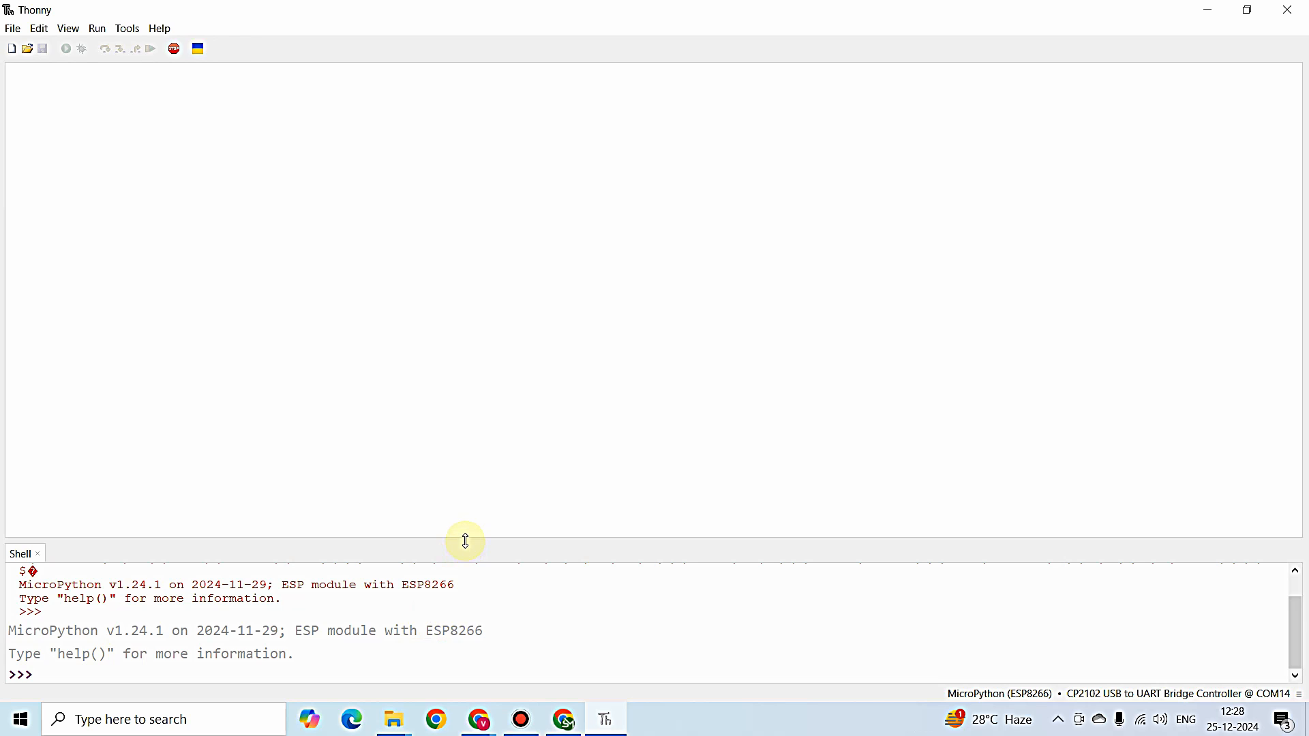
# Enlarge the Shell area and highlight the MicroPython version message above the prompt.
pyautogui.moveTo(466, 540); pyautogui.dragTo(463, 392)
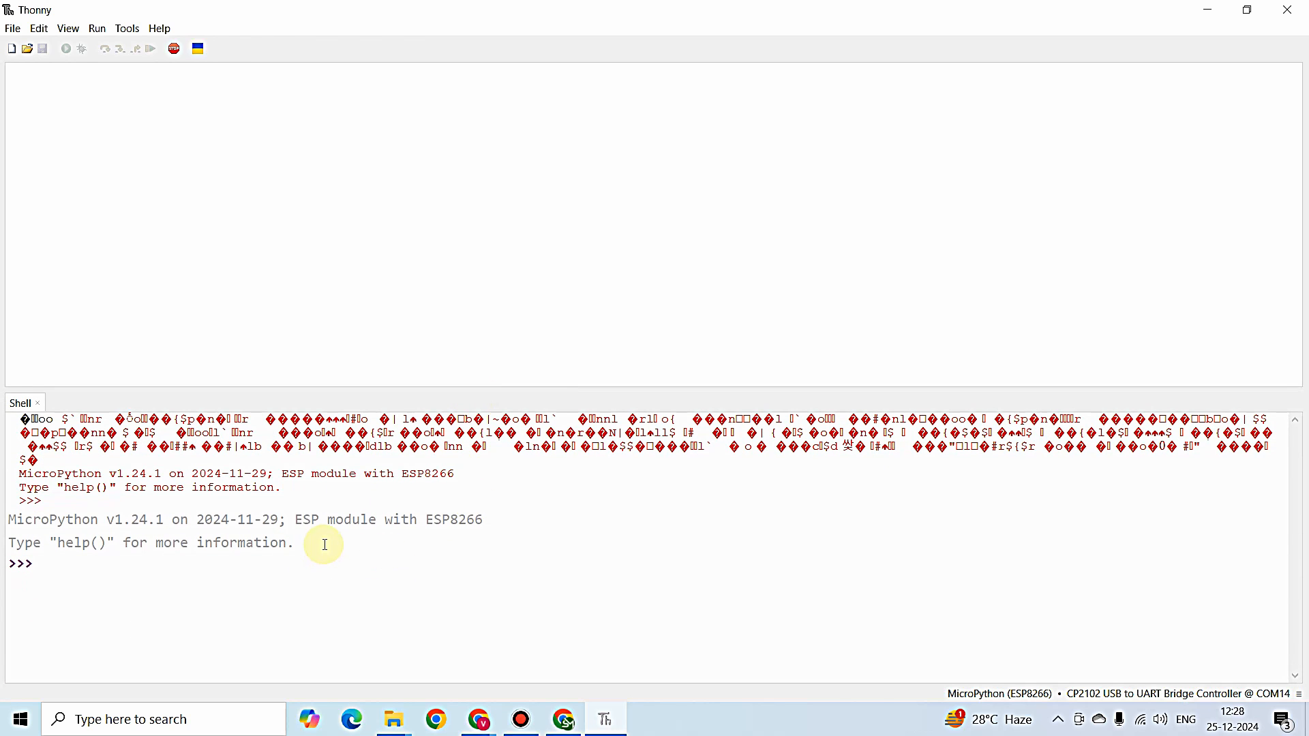
pyautogui.moveTo(324, 544); pyautogui.dragTo(9, 518)
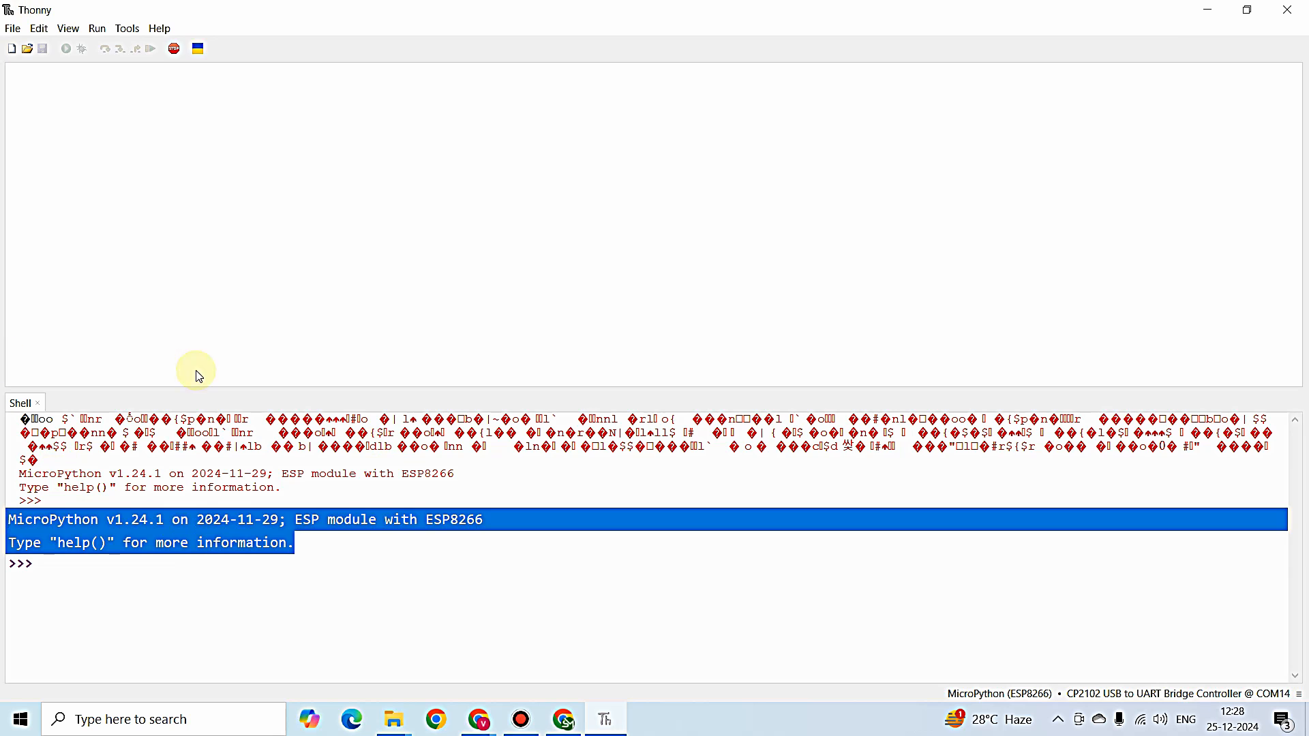
# Set the interpreter to MicroPython (ESP8266) and the port to CP2102 USB to UART Bridge Controller @ COM14, and apply the options.
pyautogui.click(134, 33)
pyautogui.click(166, 145)
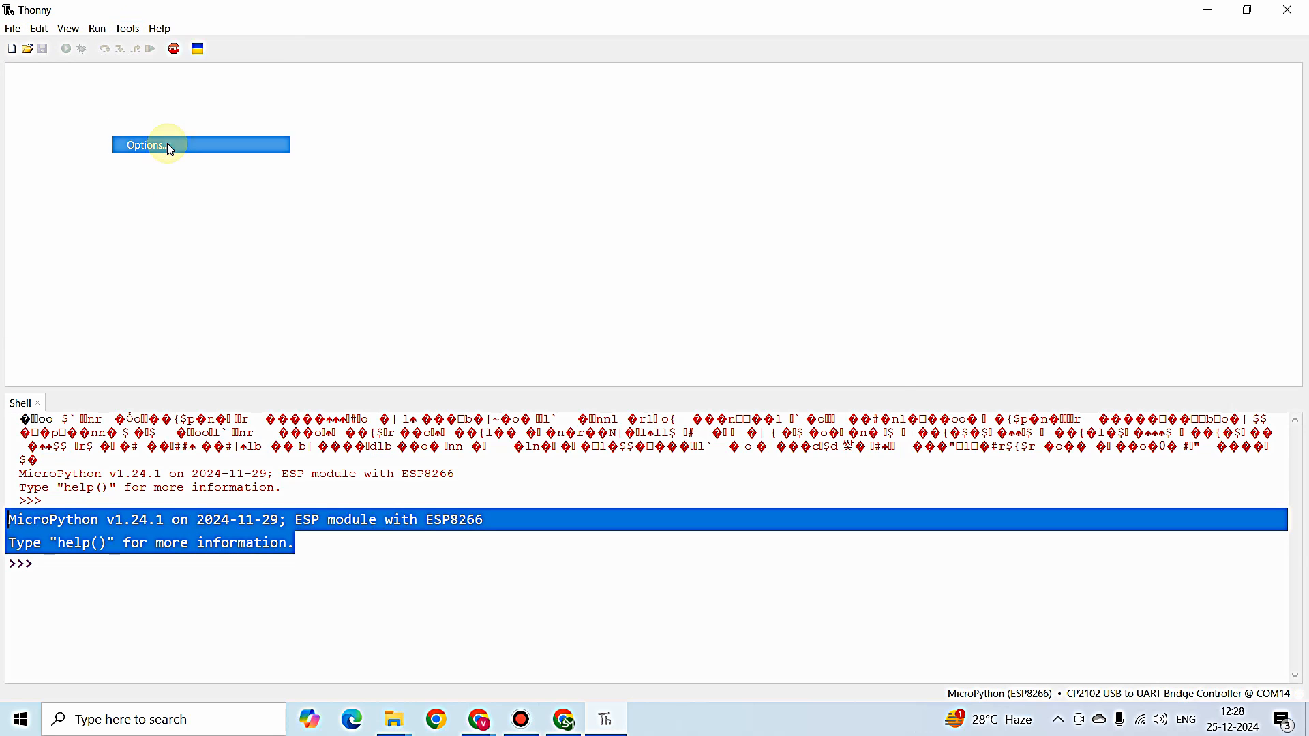
pyautogui.click(510, 167)
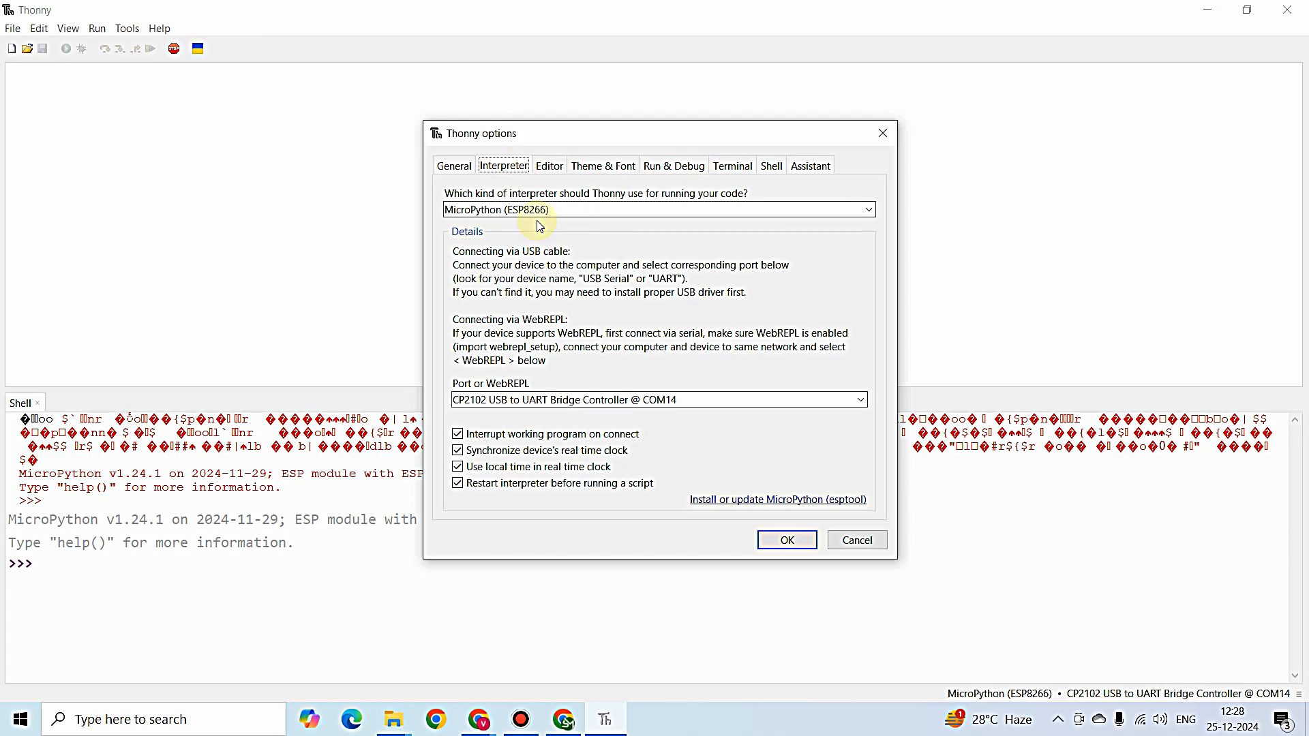
pyautogui.click(870, 211)
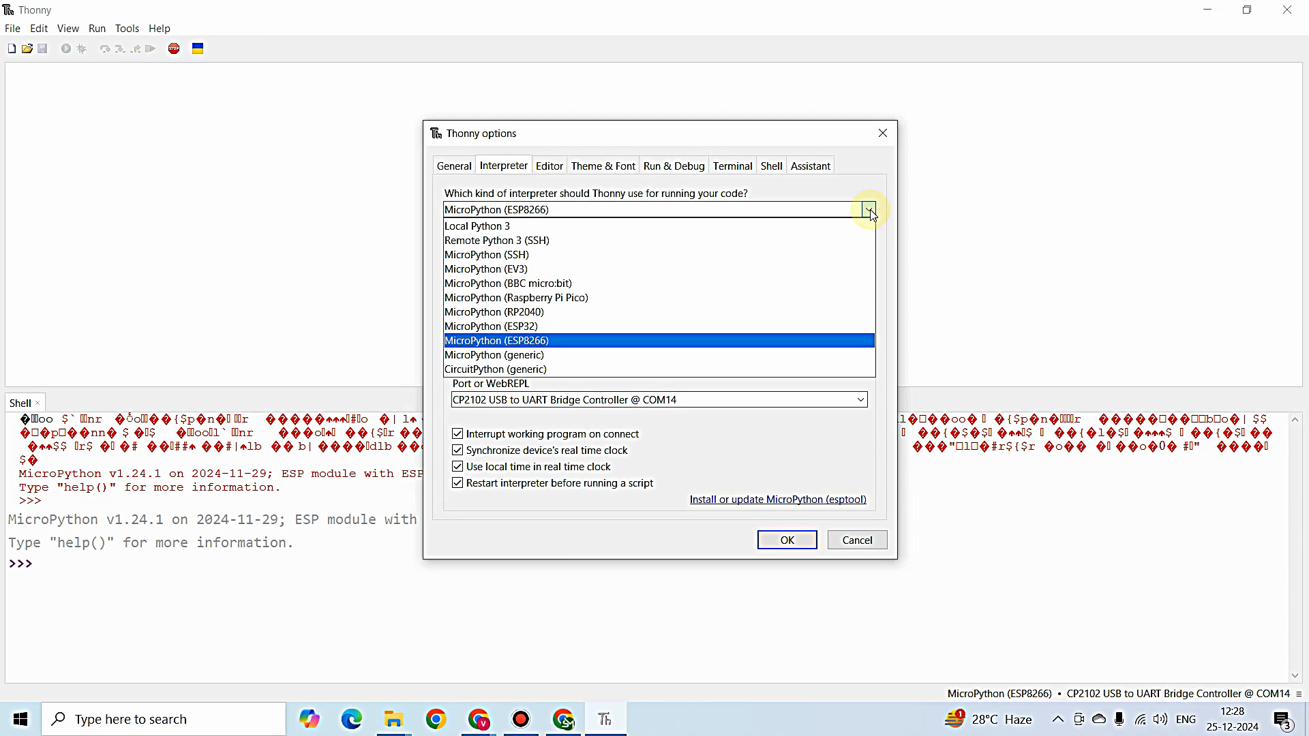
pyautogui.click(570, 342)
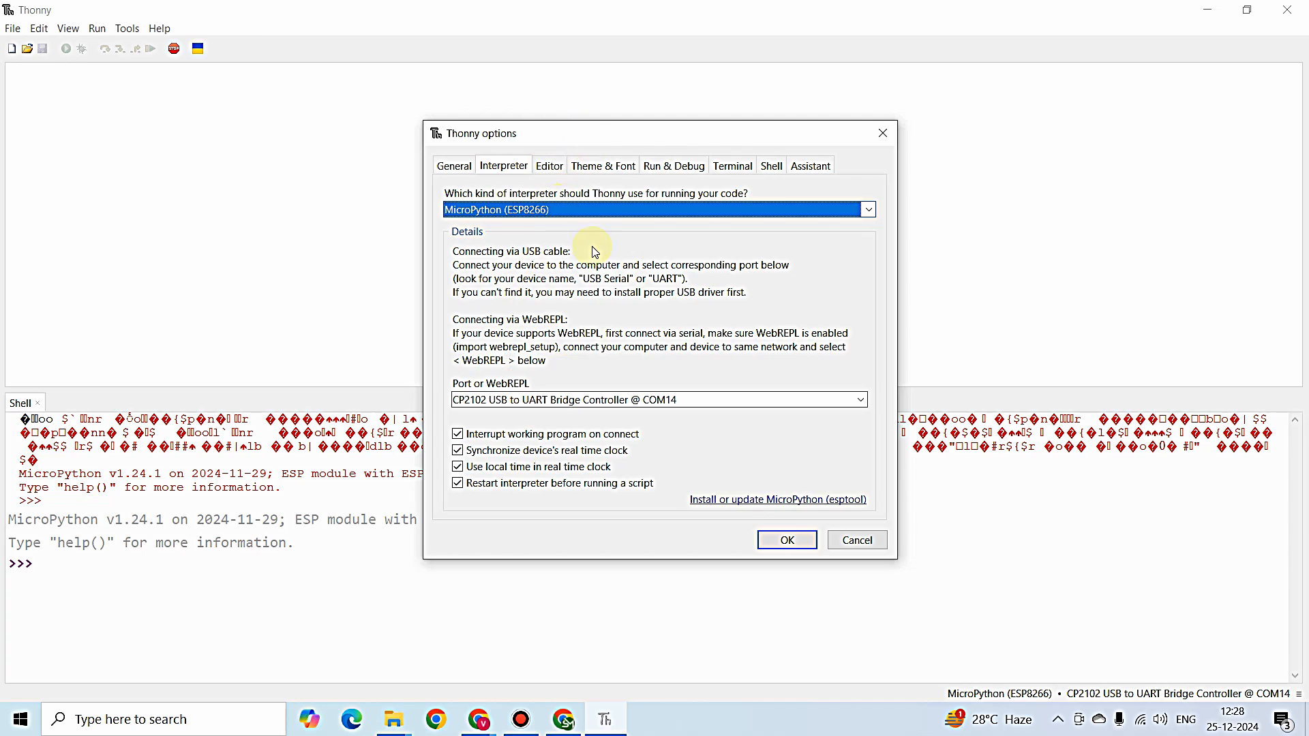
pyautogui.click(861, 401)
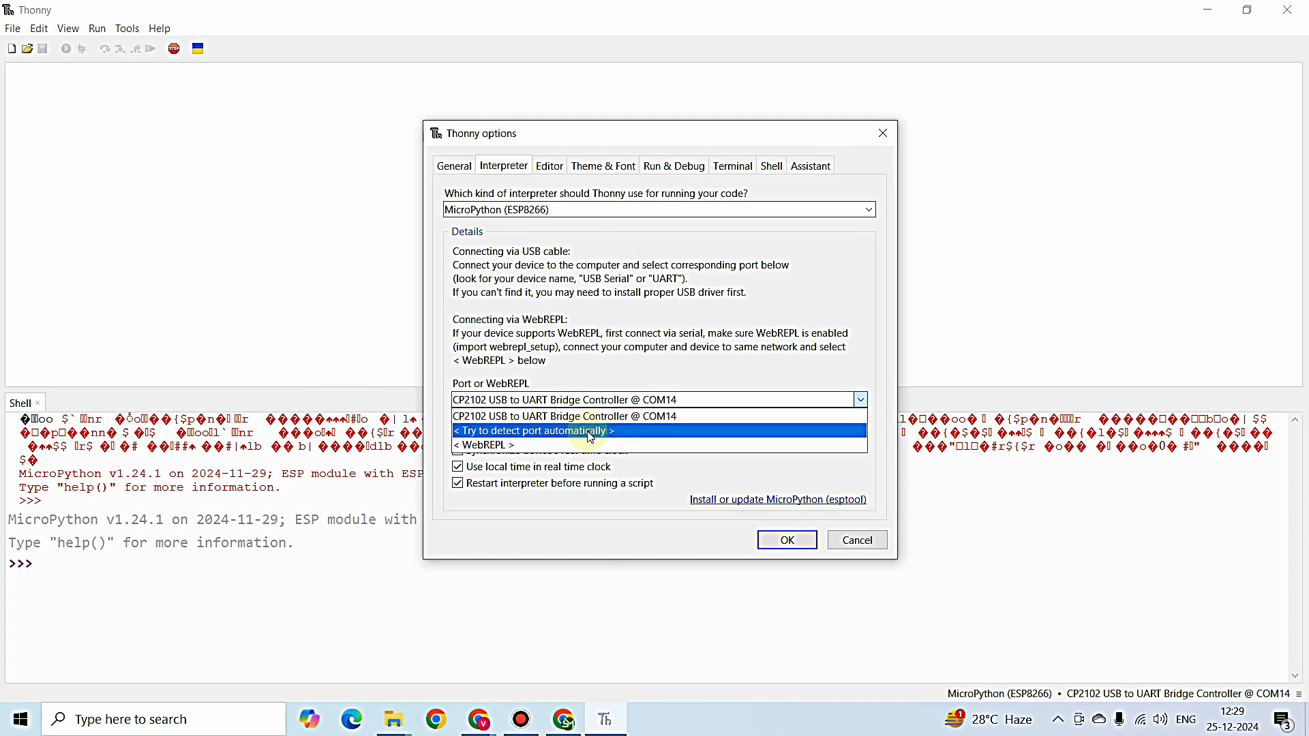
pyautogui.click(682, 424)
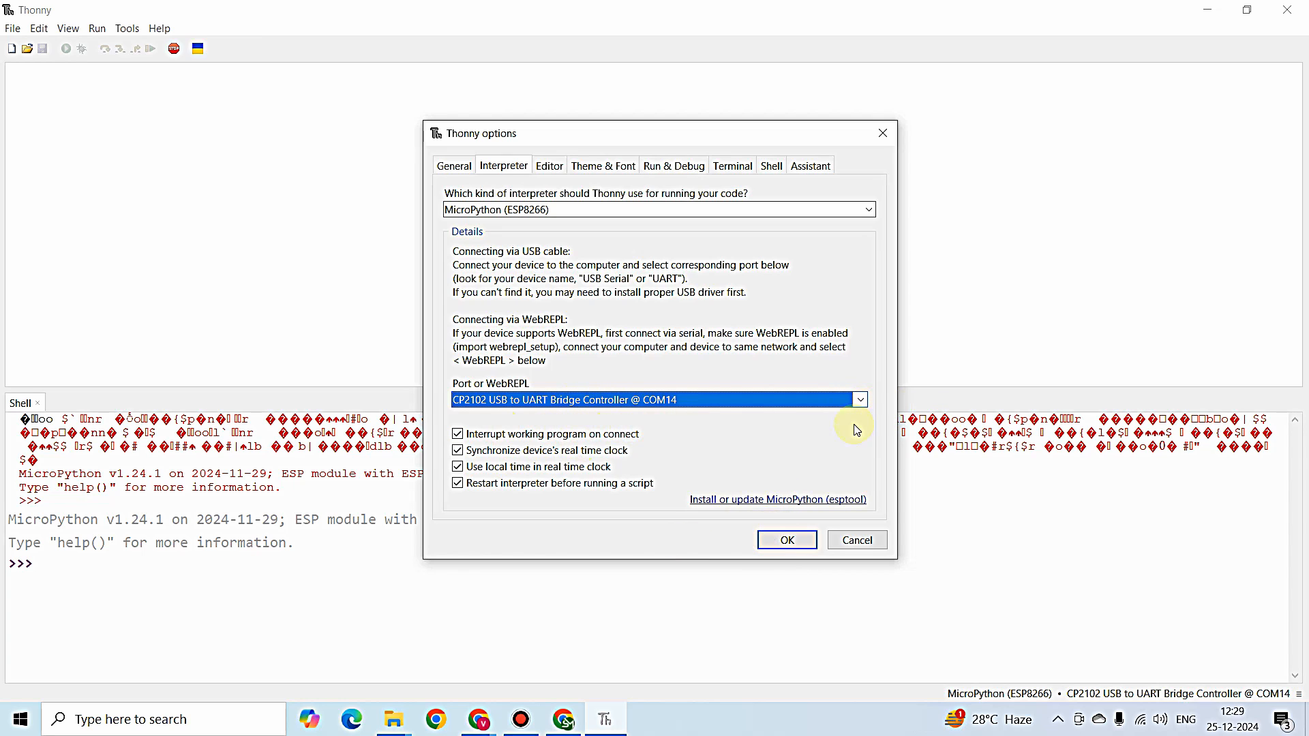
pyautogui.click(796, 538)
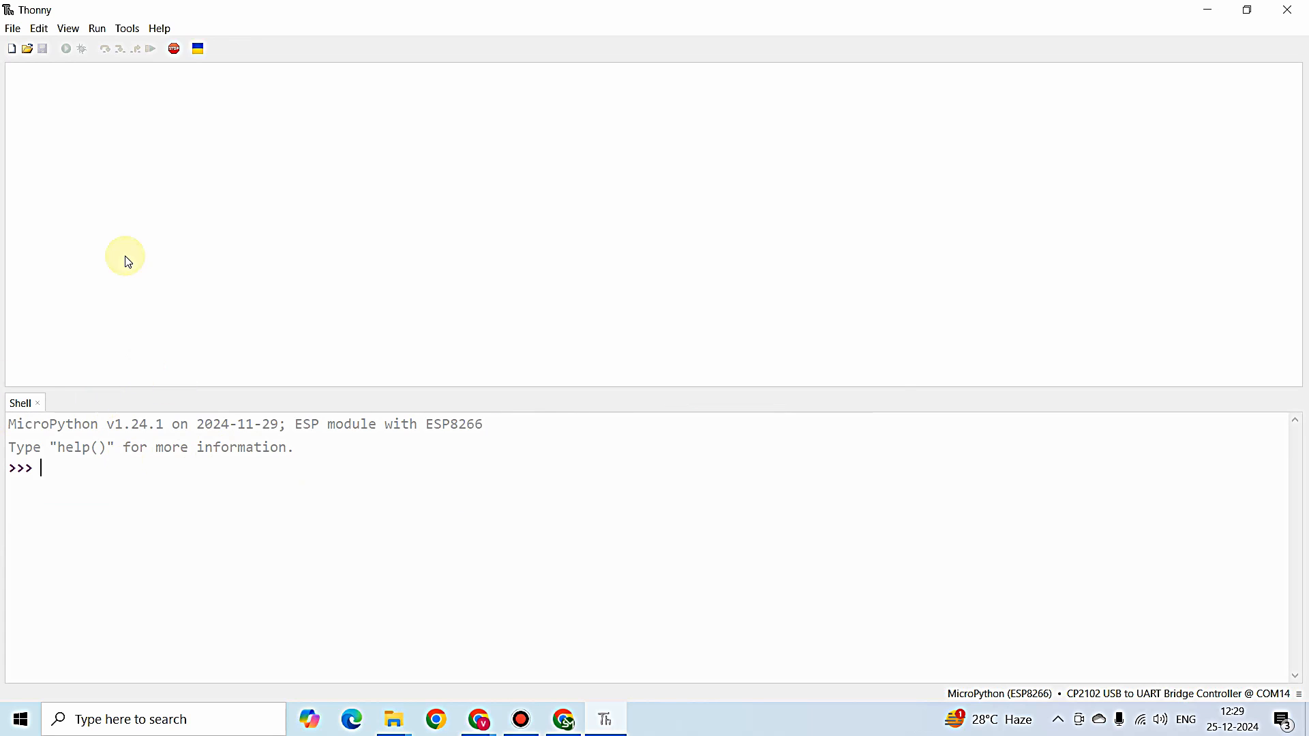
# Highlight the MicroPython version message in the Shell and run print("Hello World") at the prompt.
pyautogui.moveTo(67, 468); pyautogui.dragTo(8, 421)
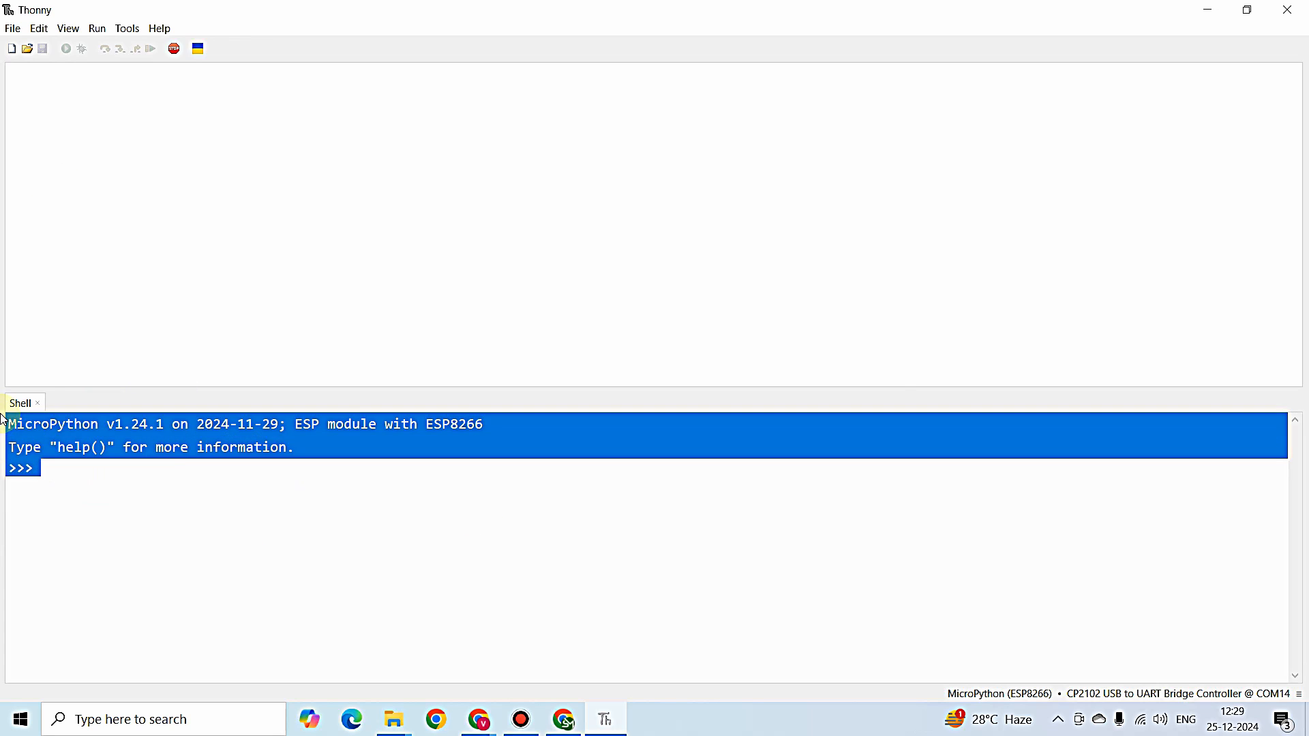
pyautogui.click(110, 476)
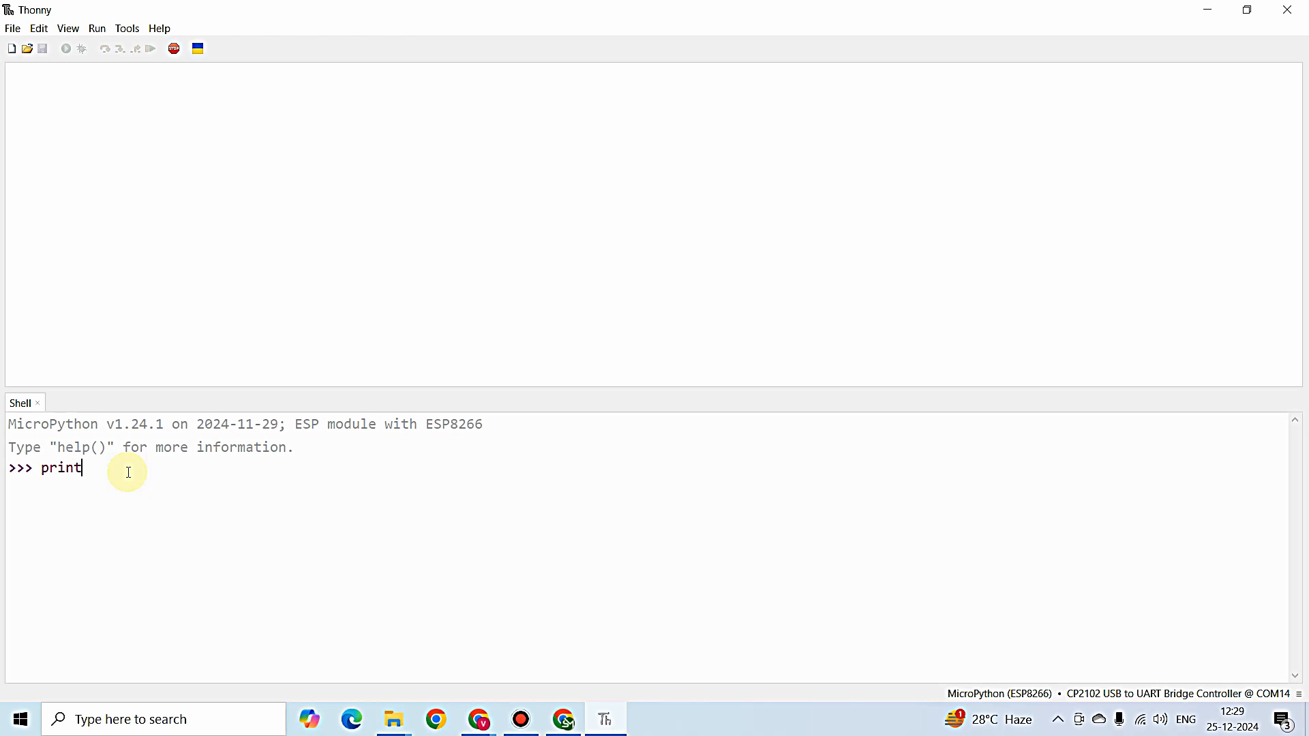
pyautogui.write('print("')
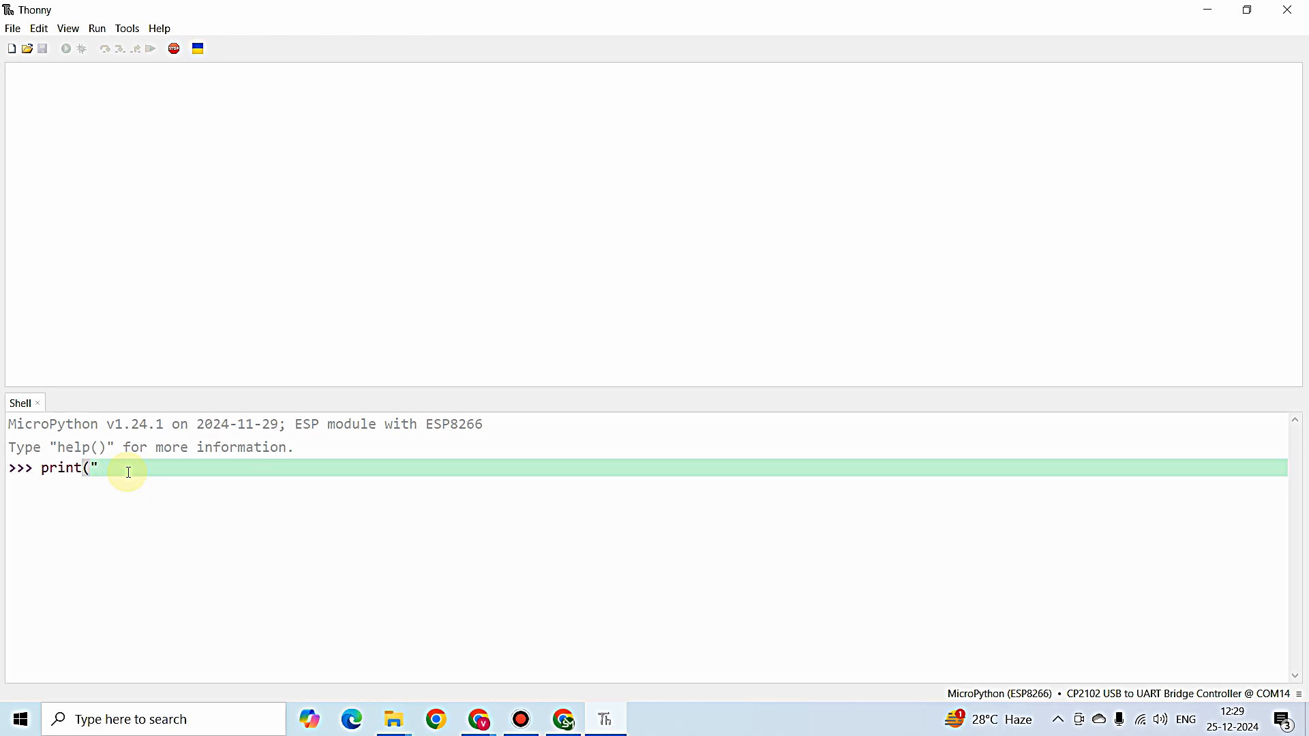
pyautogui.write('Hello World")')
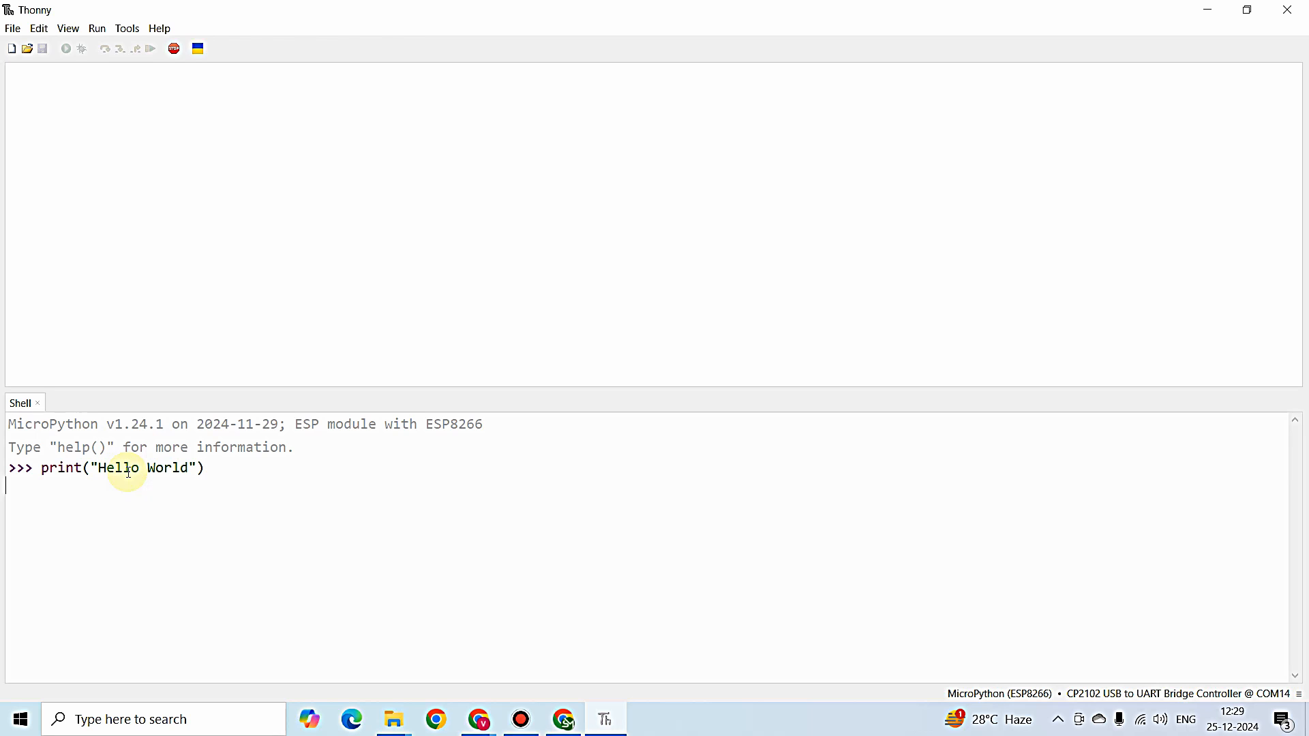
pyautogui.press('Return')
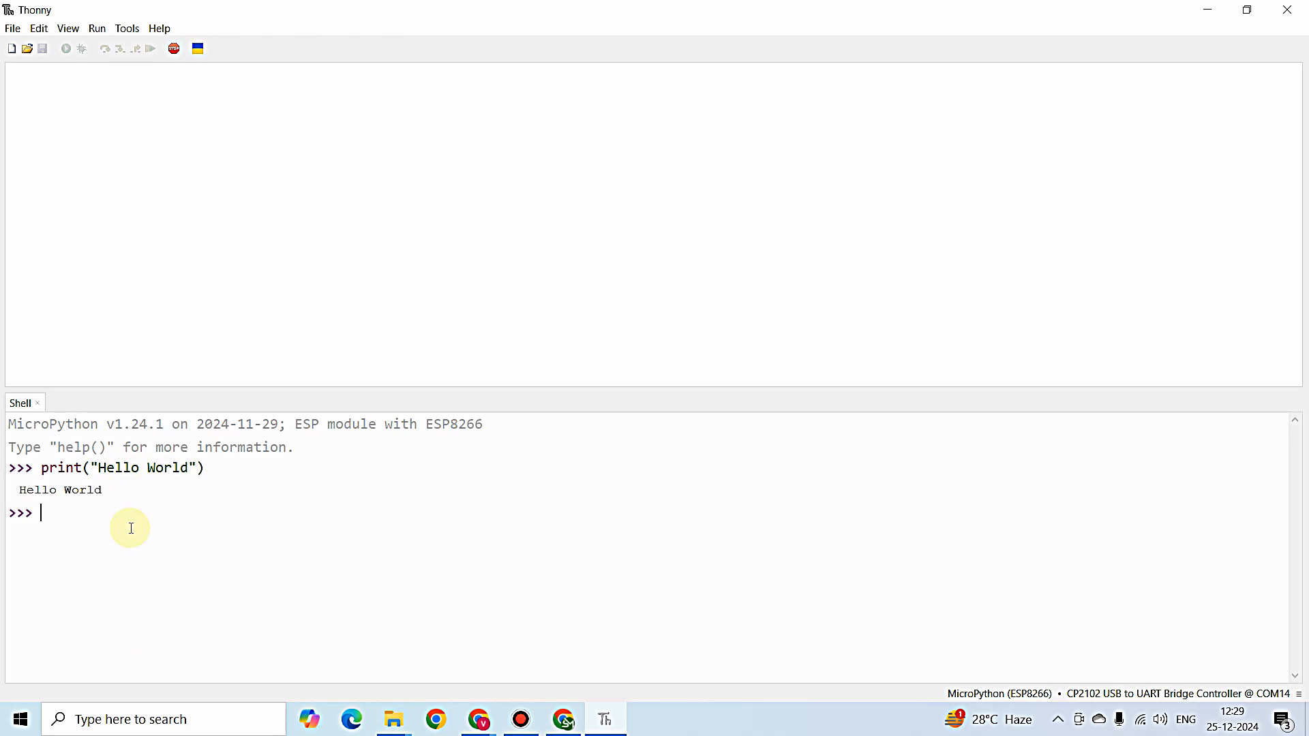
# Highlight the executed print command and its output line in the Shell.
pyautogui.moveTo(120, 513); pyautogui.dragTo(9, 468)
pyautogui.moveTo(117, 490); pyautogui.dragTo(13, 491)
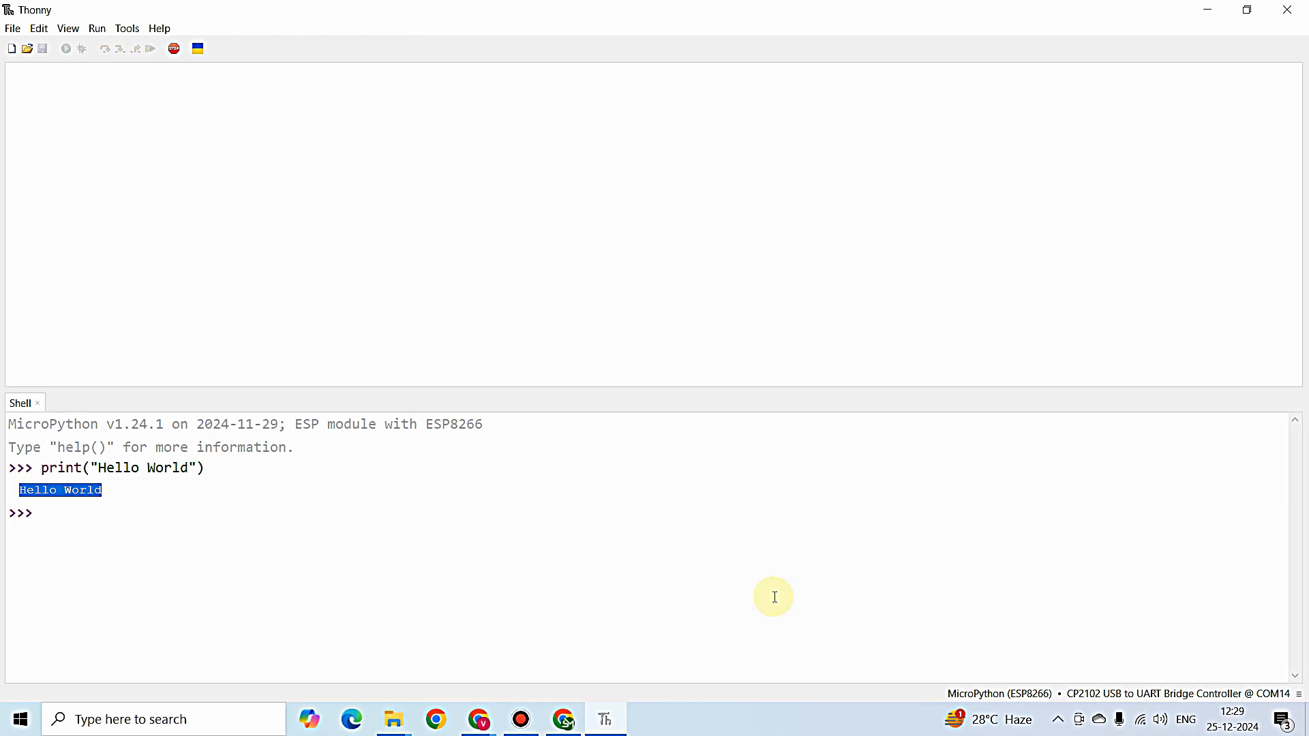
pyautogui.moveTo(207, 467); pyautogui.dragTo(12, 466)
pyautogui.moveTo(125, 488); pyautogui.dragTo(6, 491)
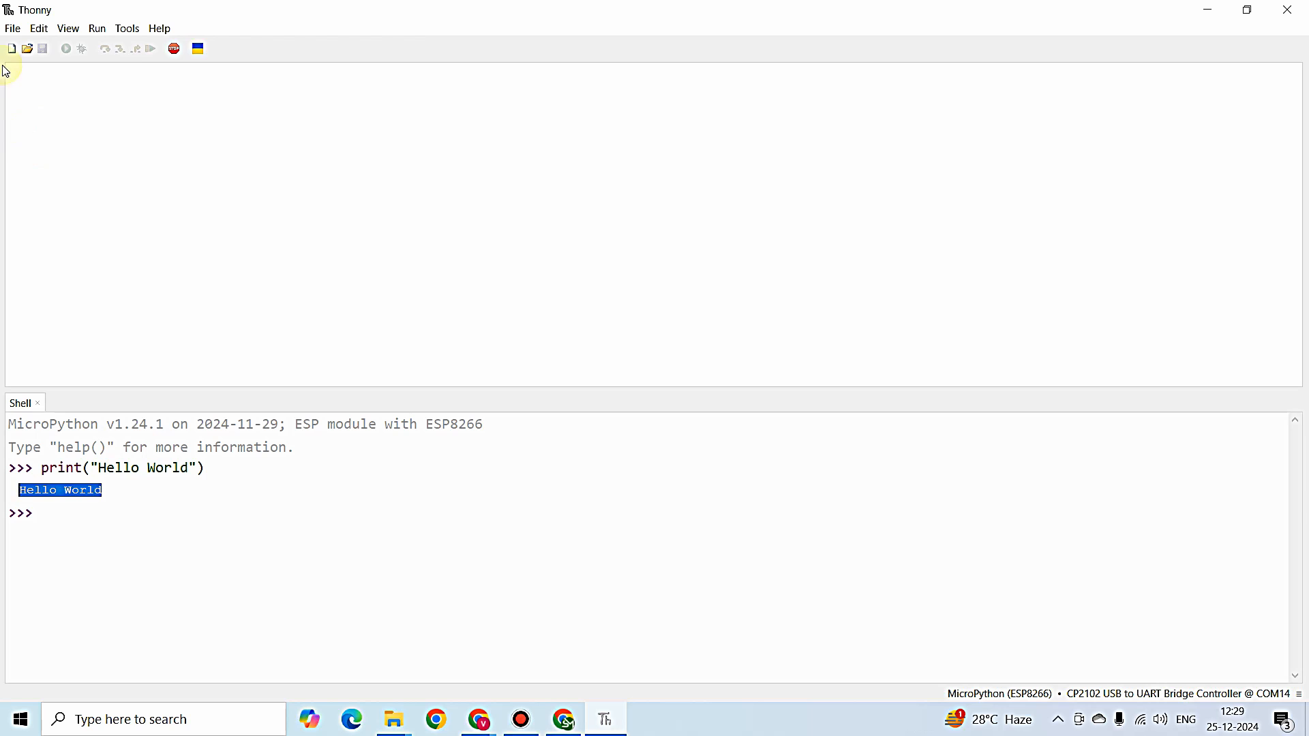
# Create a new script and copy the print("Hello World") line from the Shell into it.
pyautogui.click(13, 30)
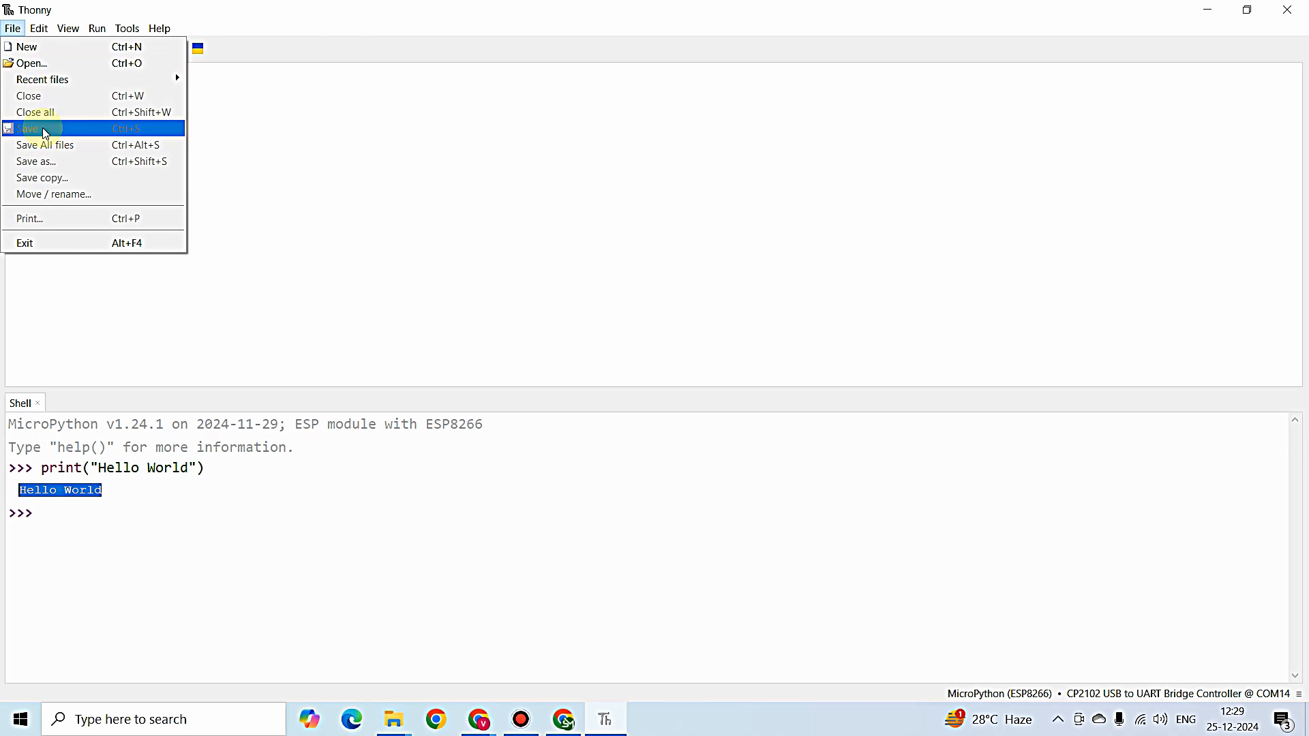
pyautogui.click(27, 47)
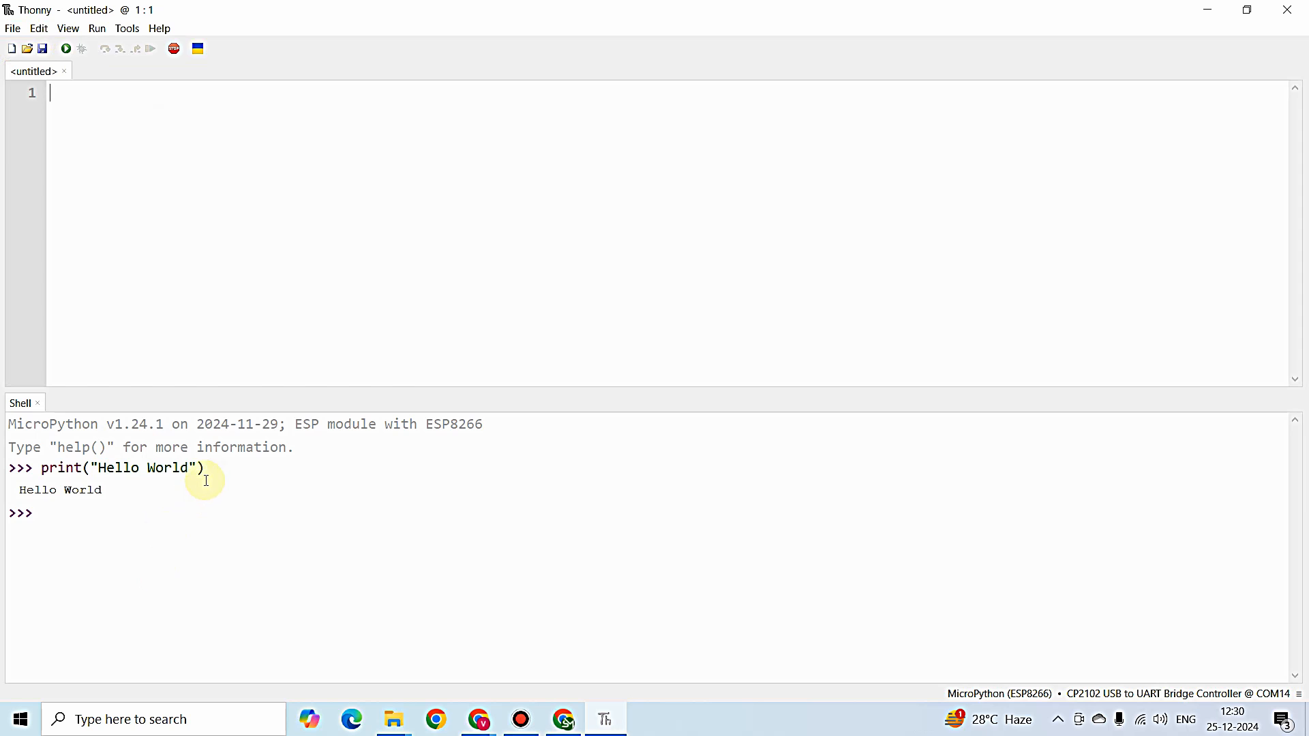
pyautogui.moveTo(204, 469); pyautogui.dragTo(41, 469)
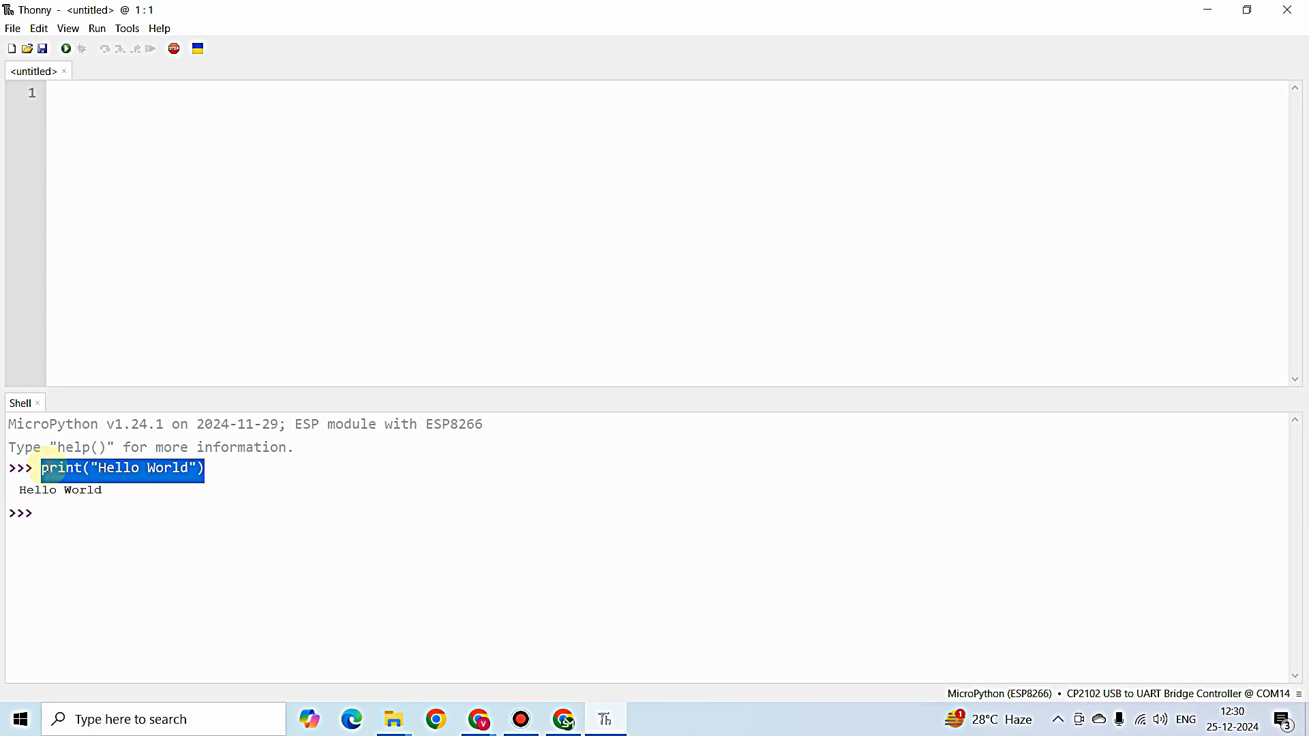
pyautogui.click(76, 101)
pyautogui.write('print("Hello World")')
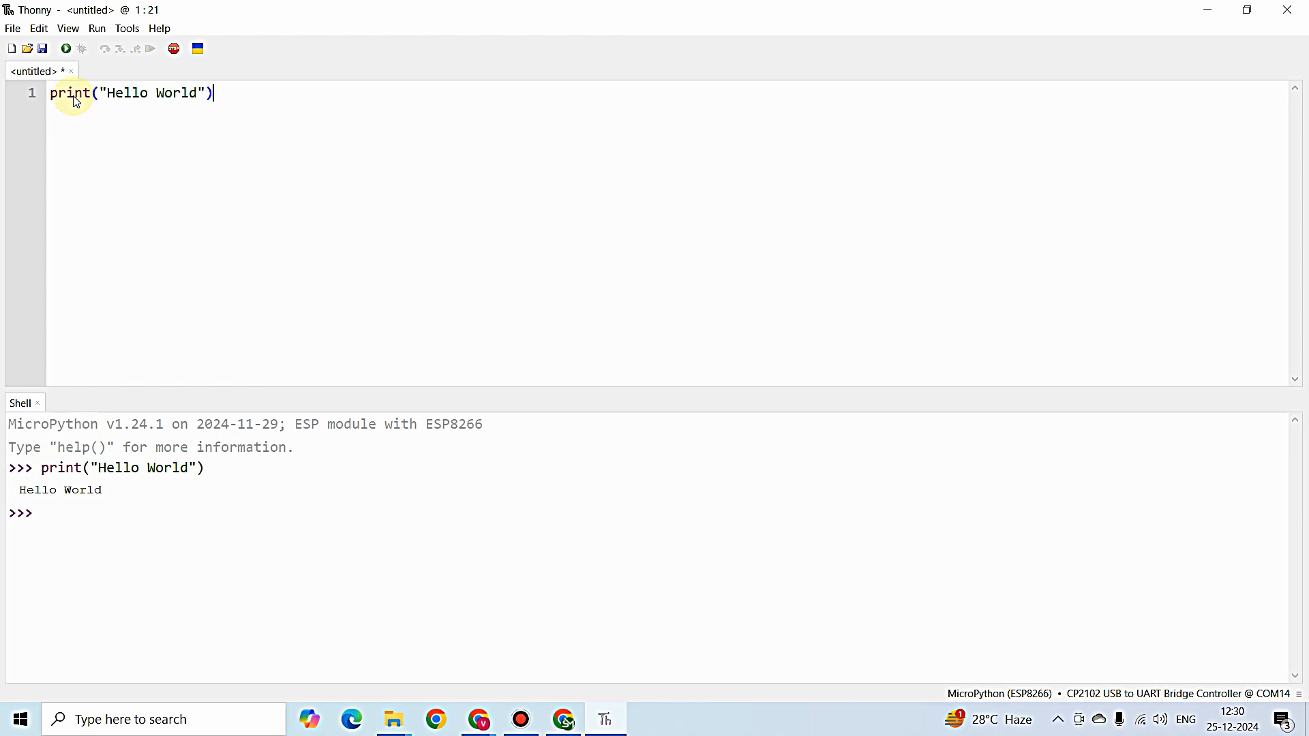
# Start saving the script to this computer and go to the Downloads folder.
pyautogui.click(6, 30)
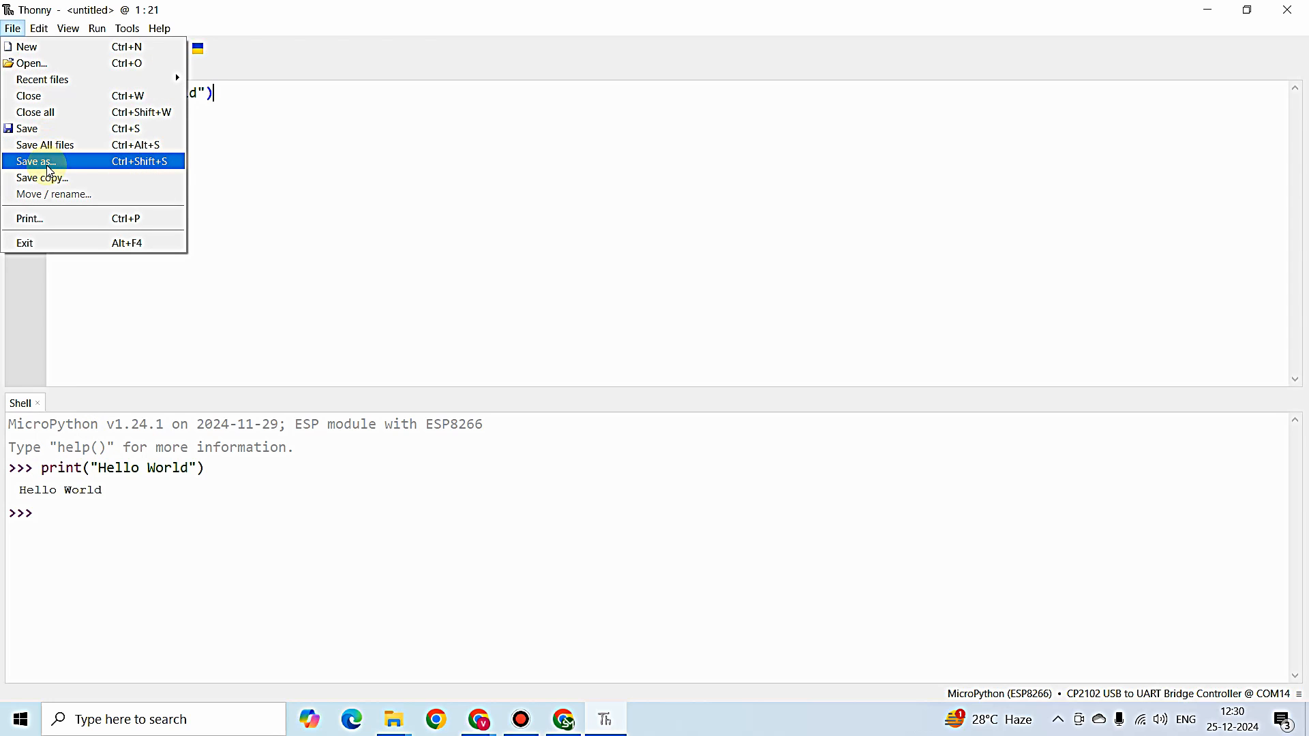
pyautogui.click(42, 130)
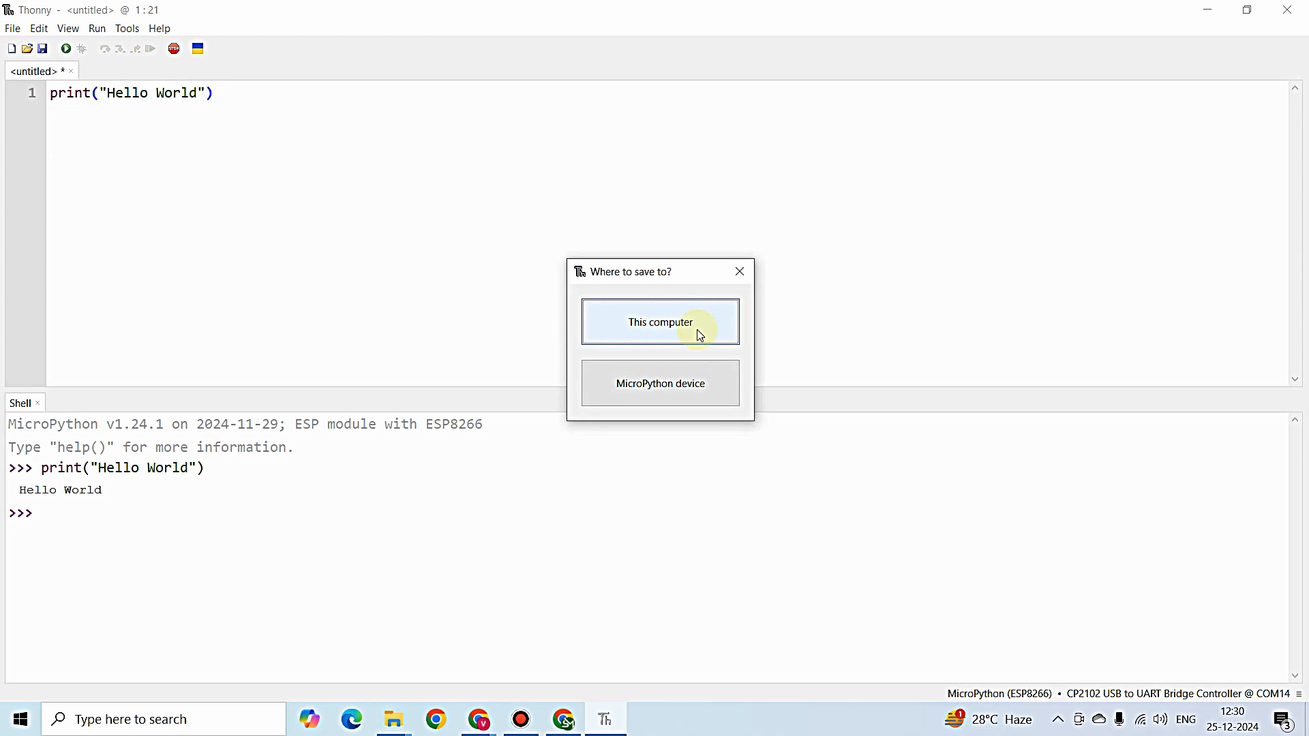
pyautogui.click(698, 333)
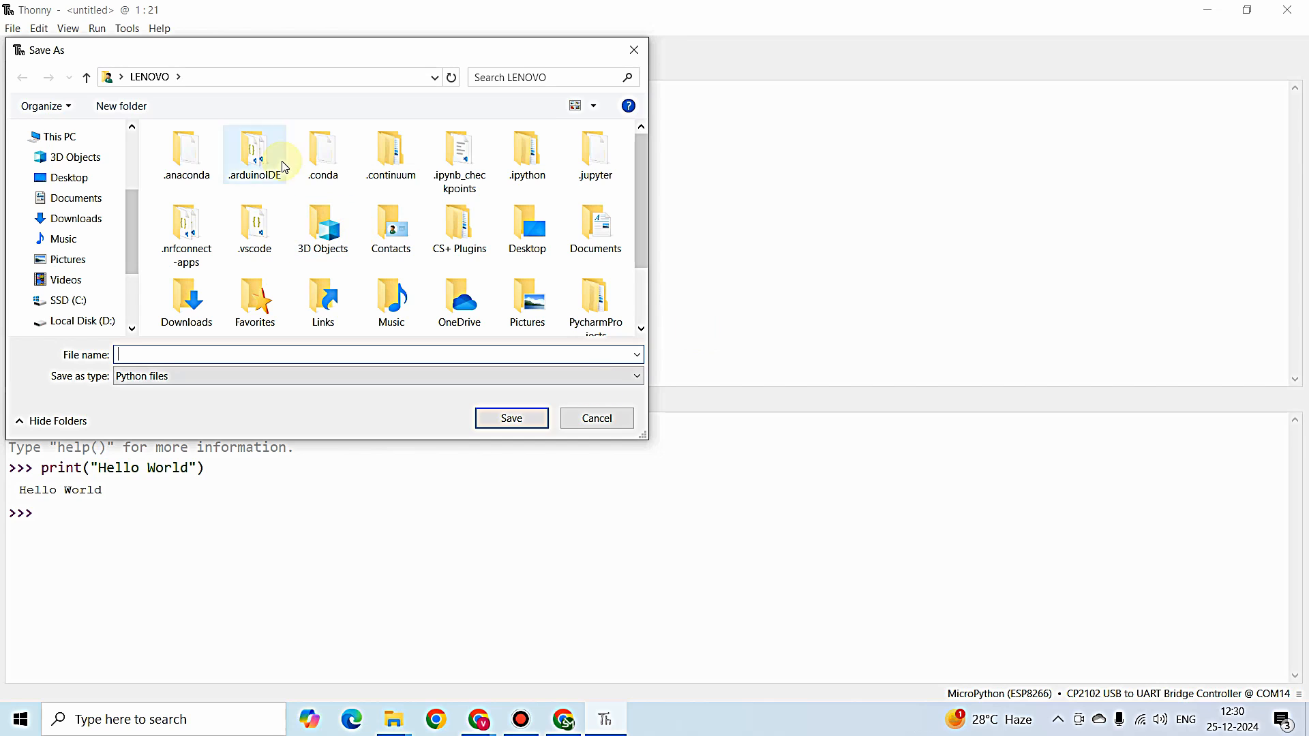
pyautogui.click(89, 218)
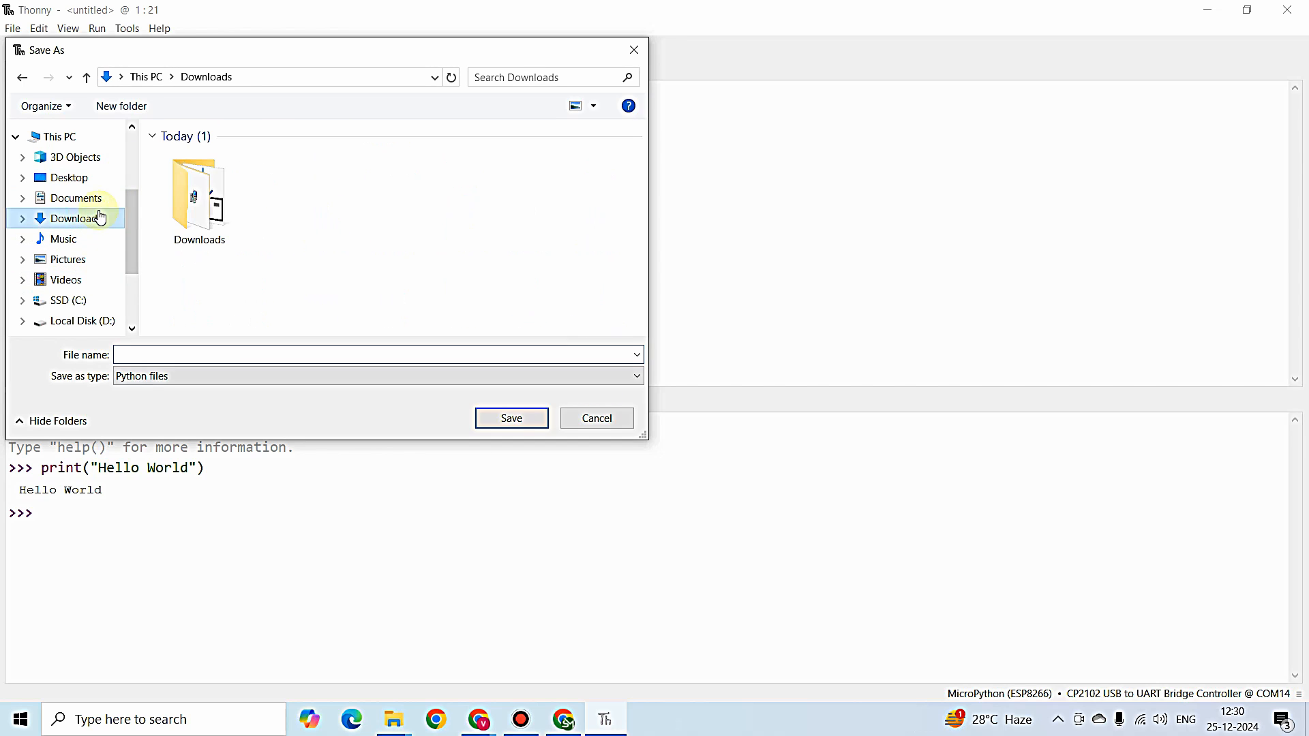
# Create a folder named Python Programs for Nodemcu in Downloads and save the script there as Helloworld.py.
pyautogui.click(138, 116)
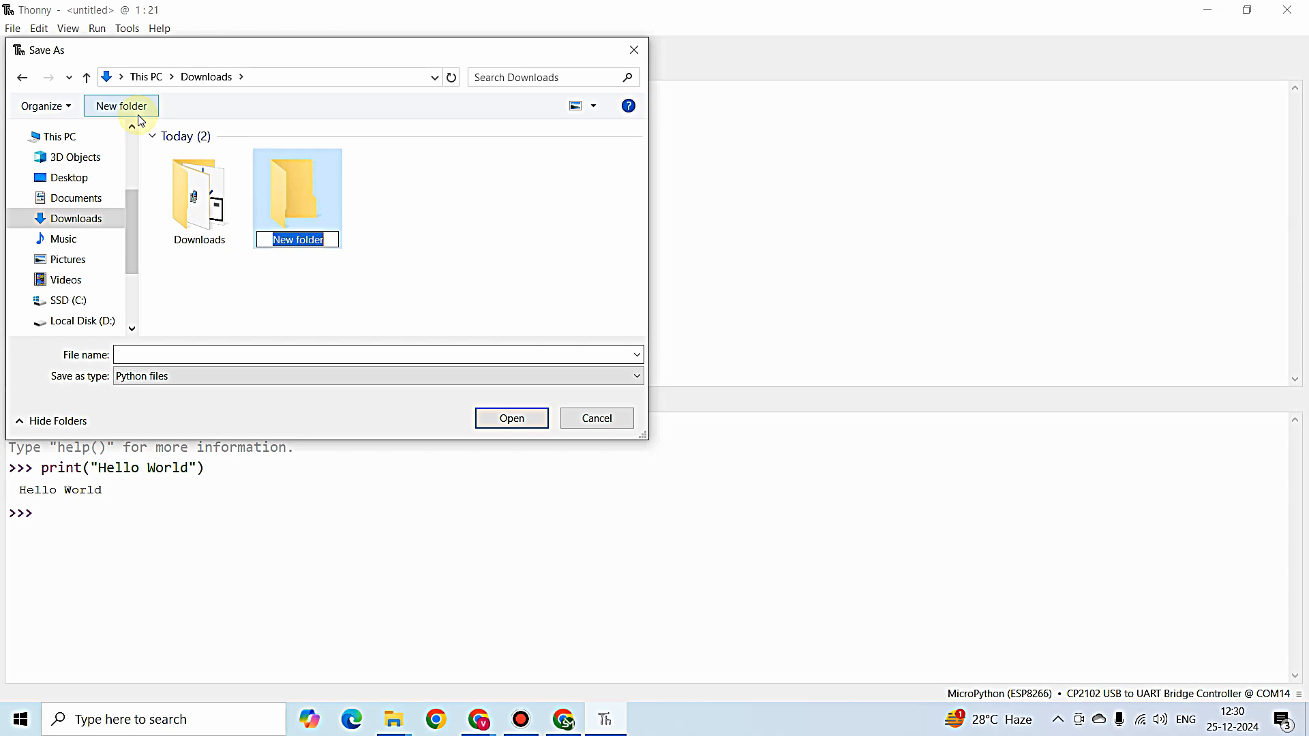
pyautogui.write('Python')
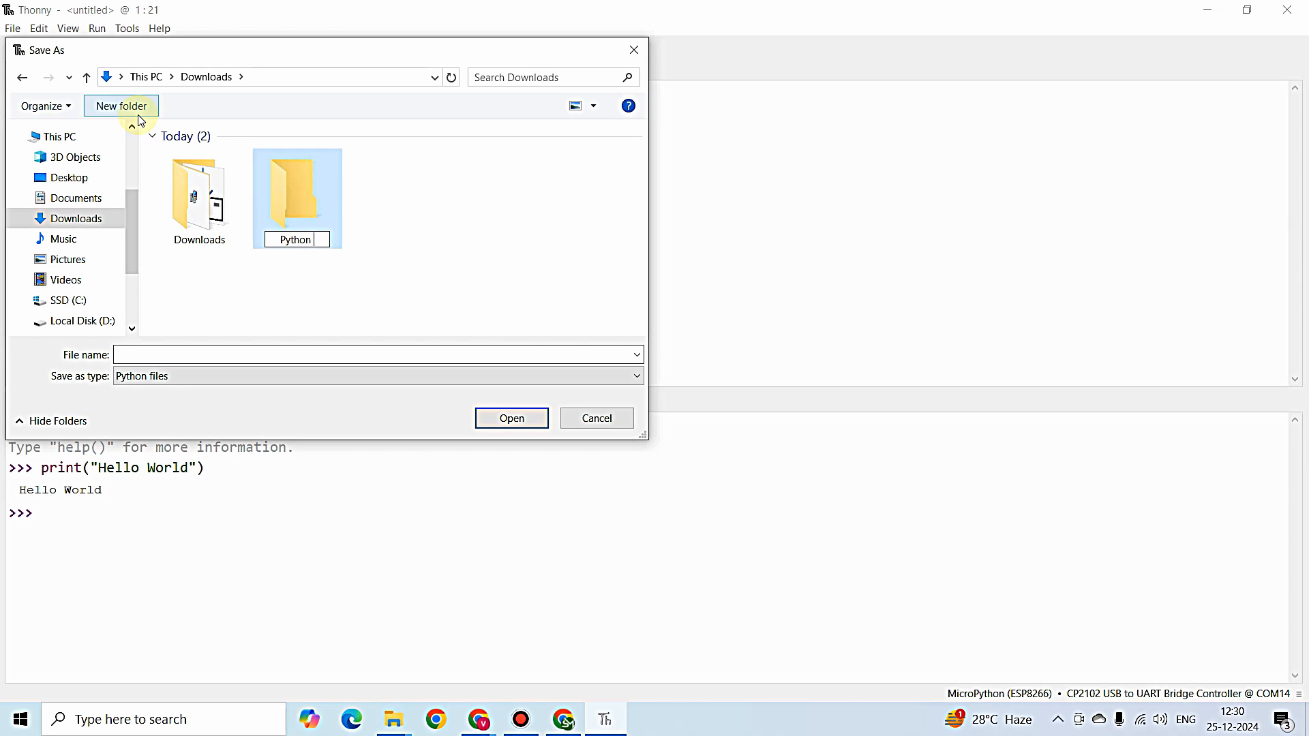
pyautogui.write(' Programs')
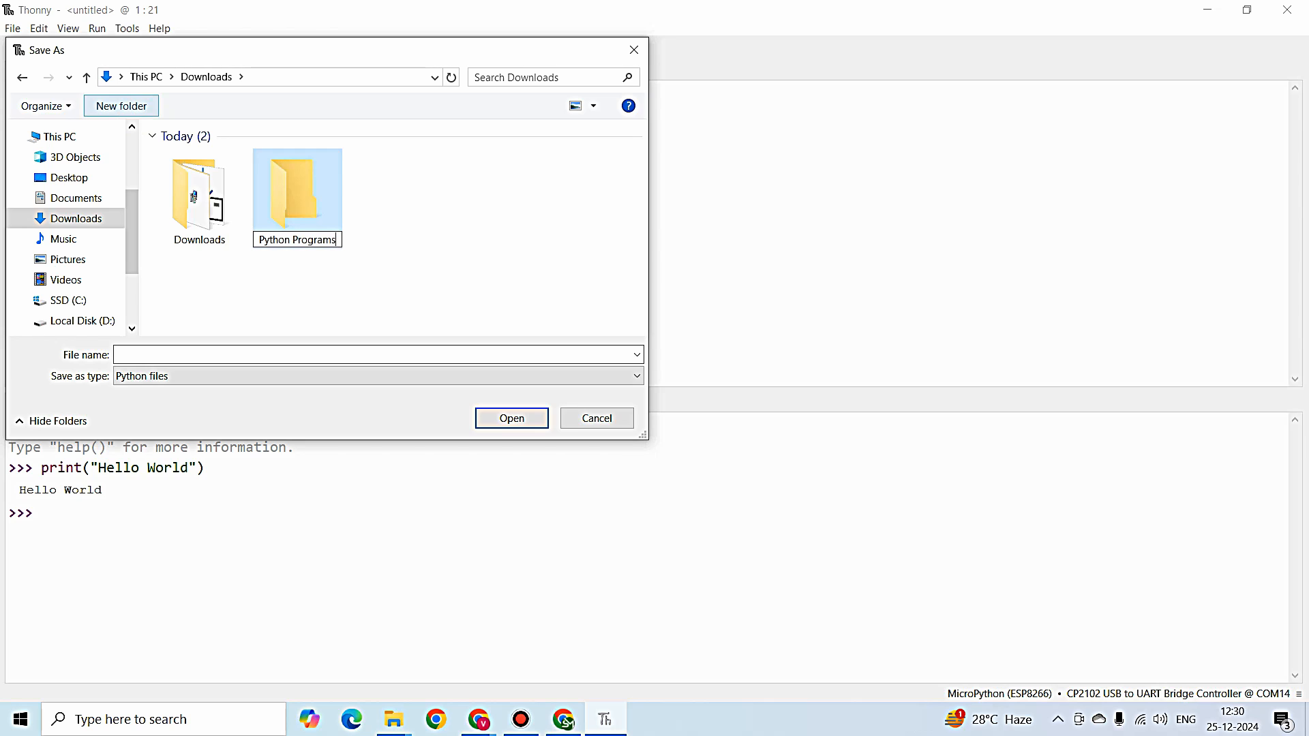
pyautogui.write(' for No')
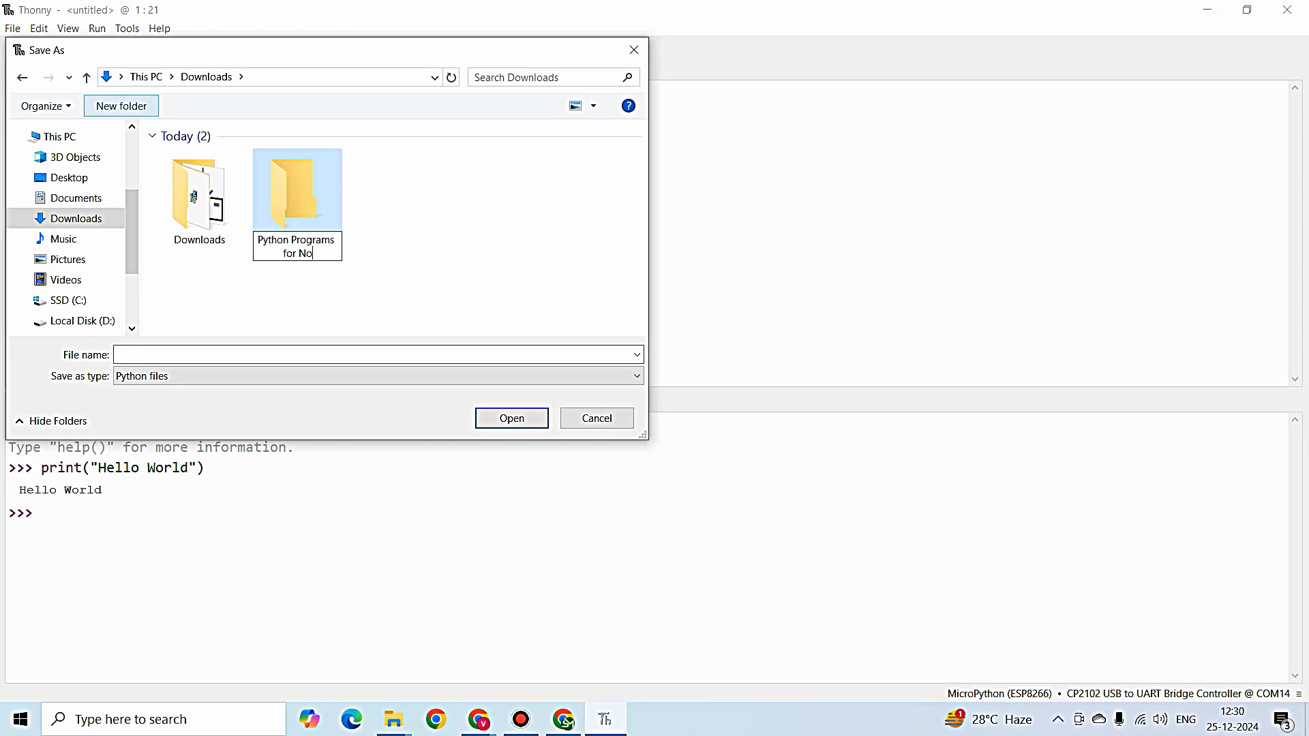
pyautogui.write('demcu')
pyautogui.press('Return')
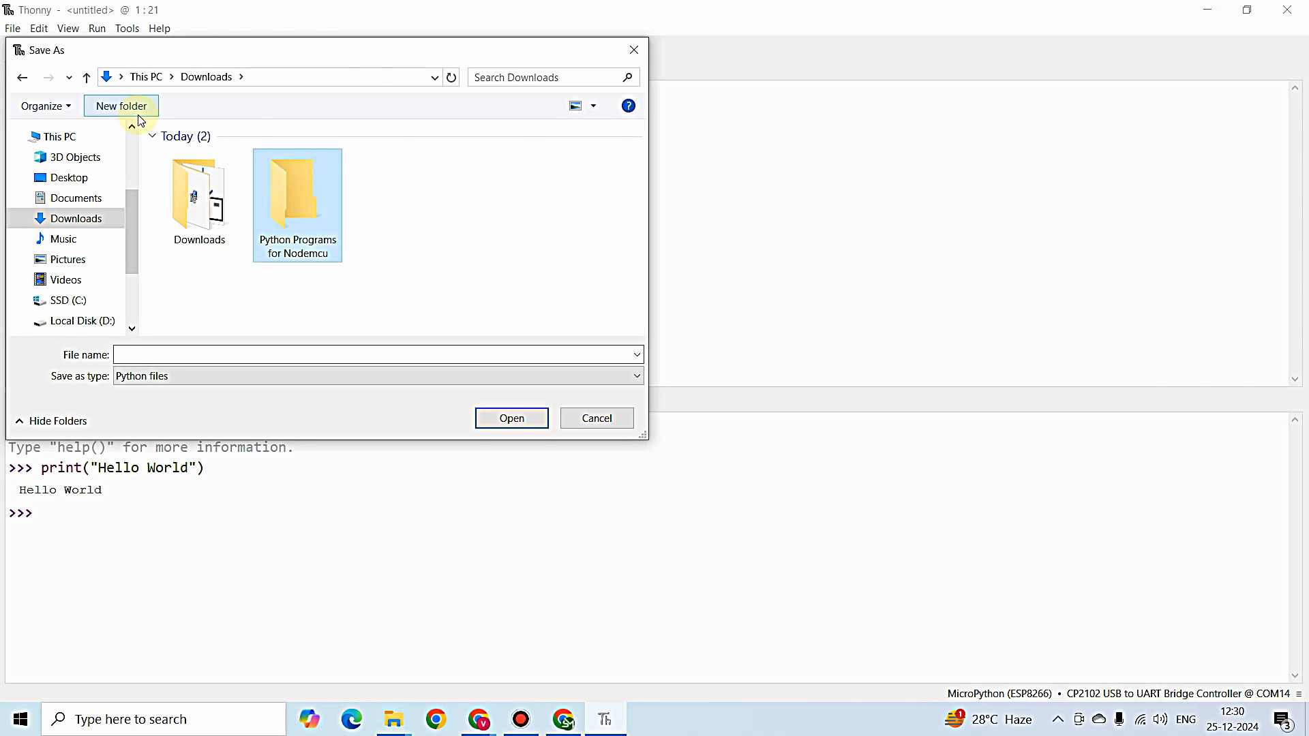
pyautogui.press('Return')
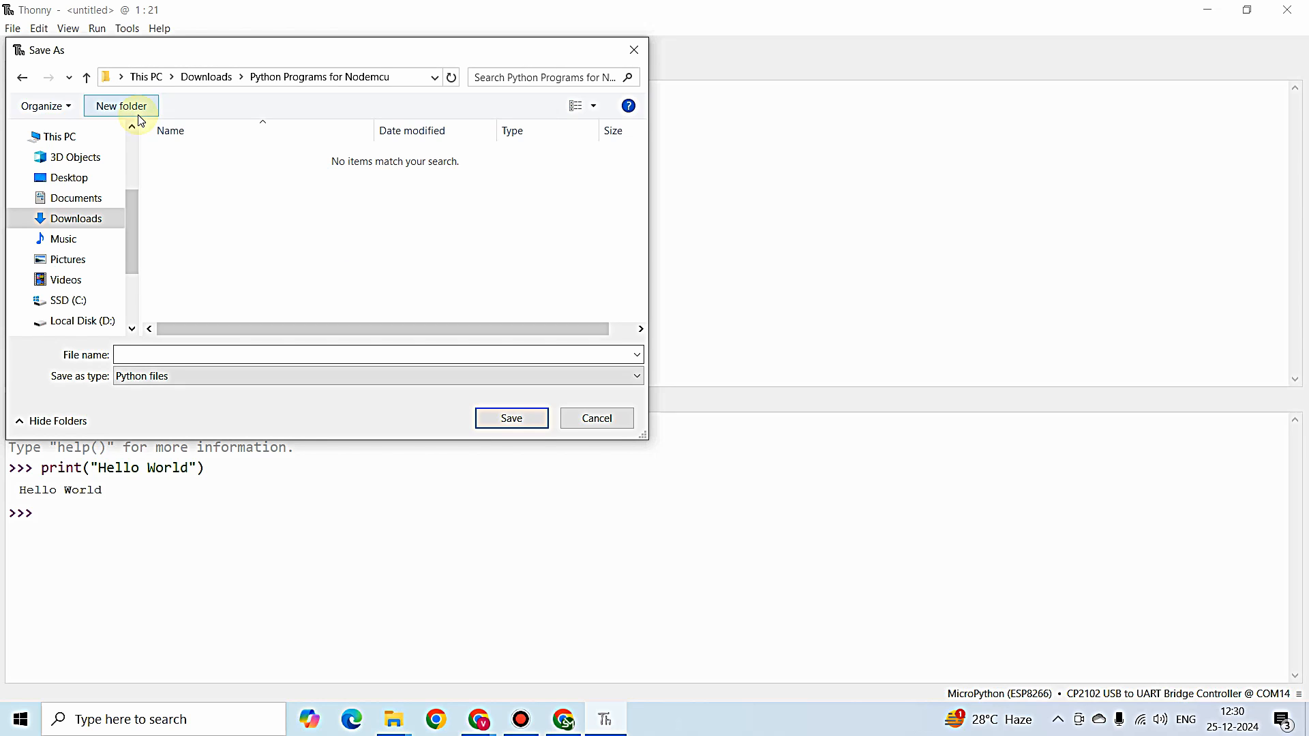
pyautogui.click(219, 350)
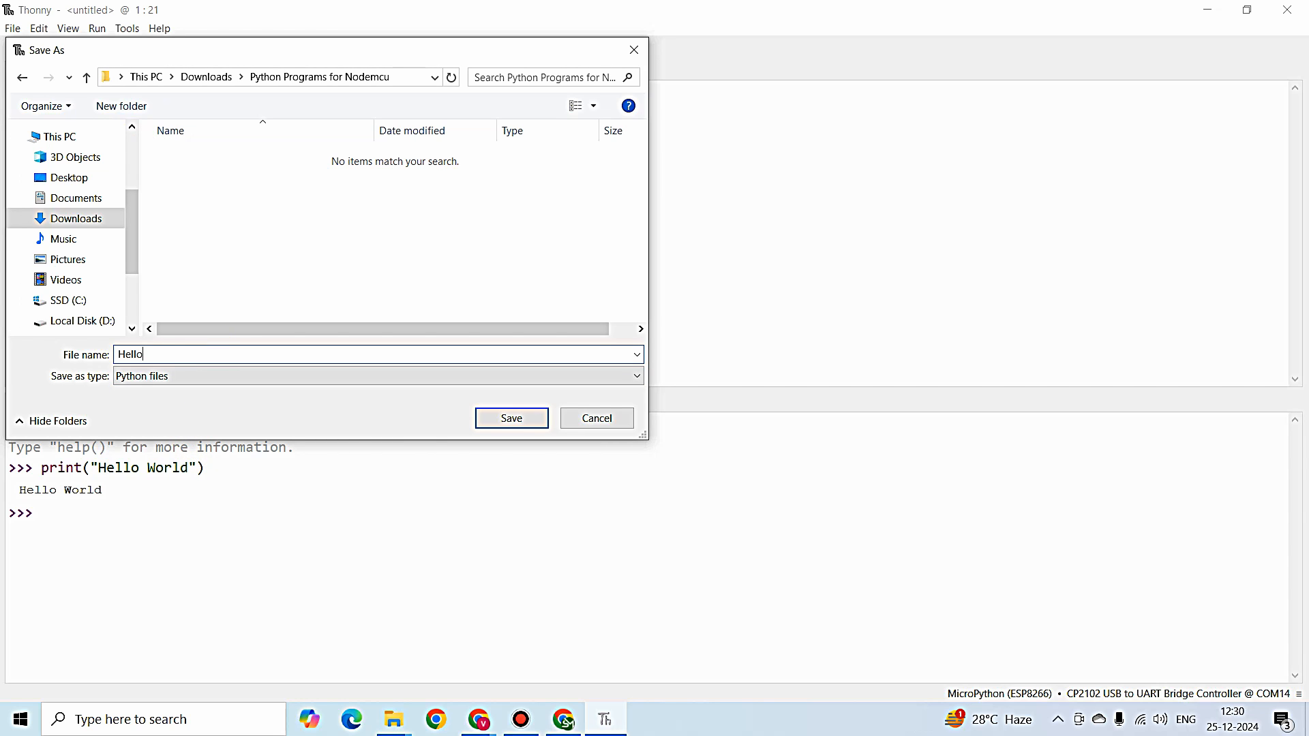
pyautogui.press('Return')
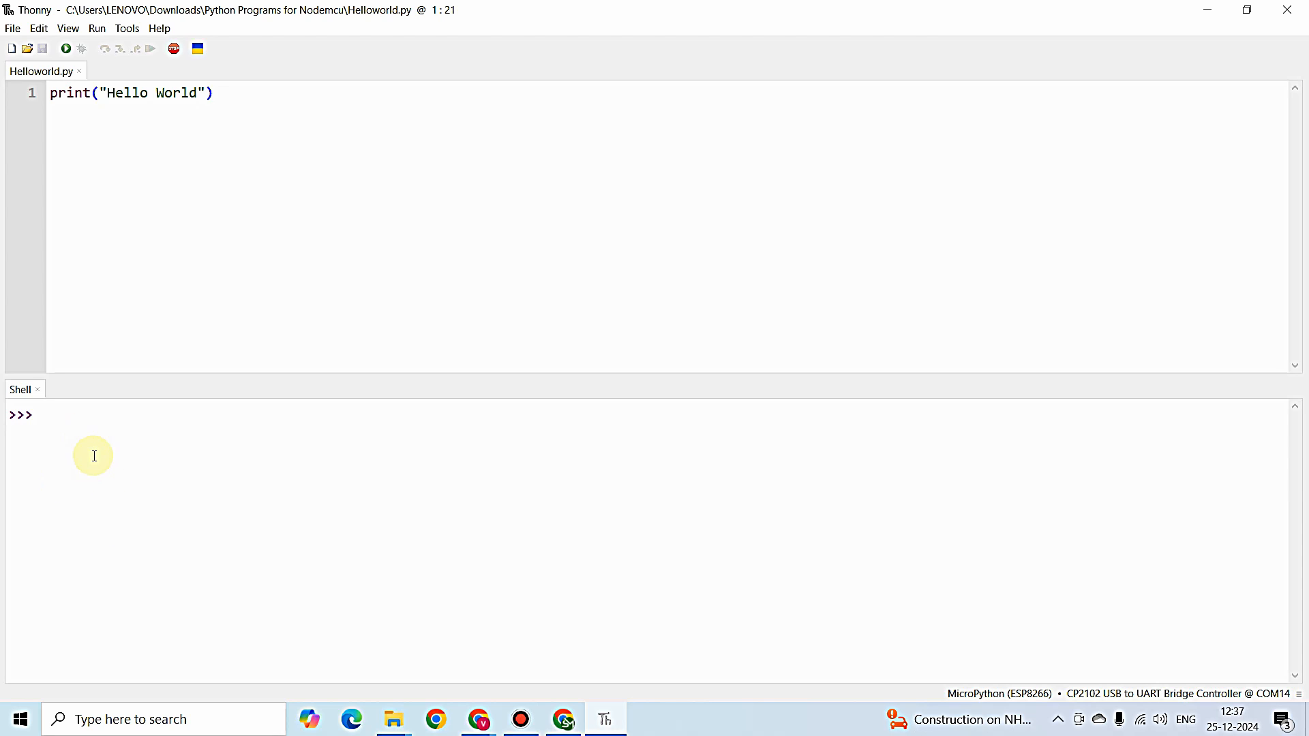
# Clear the Shell and highlight the print("Hello World") line in the script.
pyautogui.rightClick(104, 421)
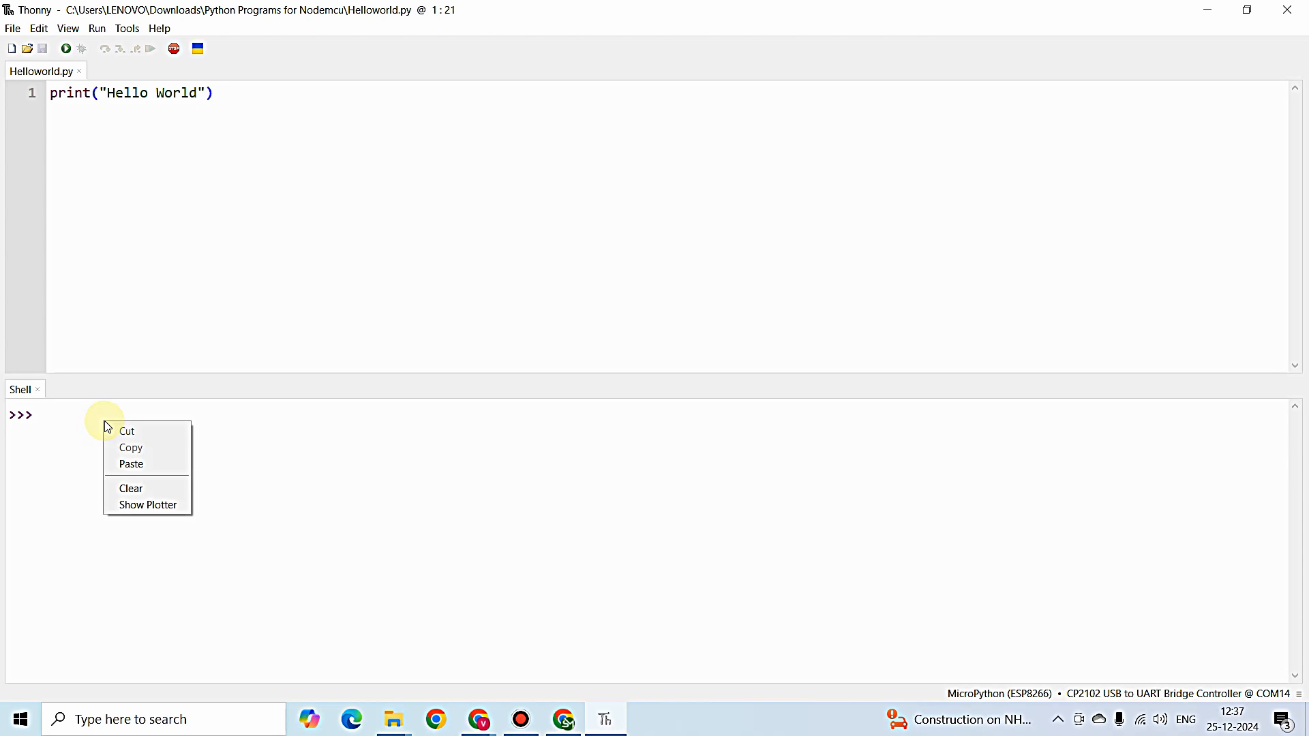
pyautogui.click(169, 490)
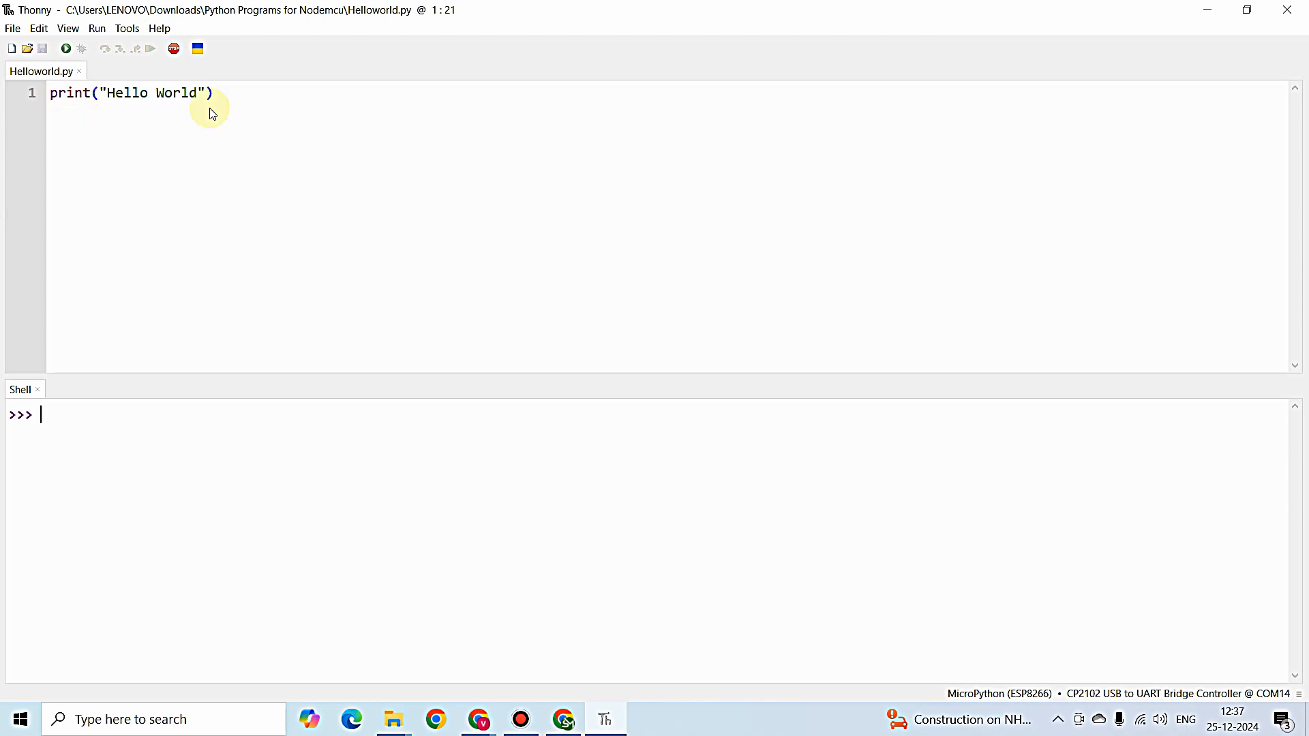
pyautogui.moveTo(251, 93); pyautogui.dragTo(23, 94)
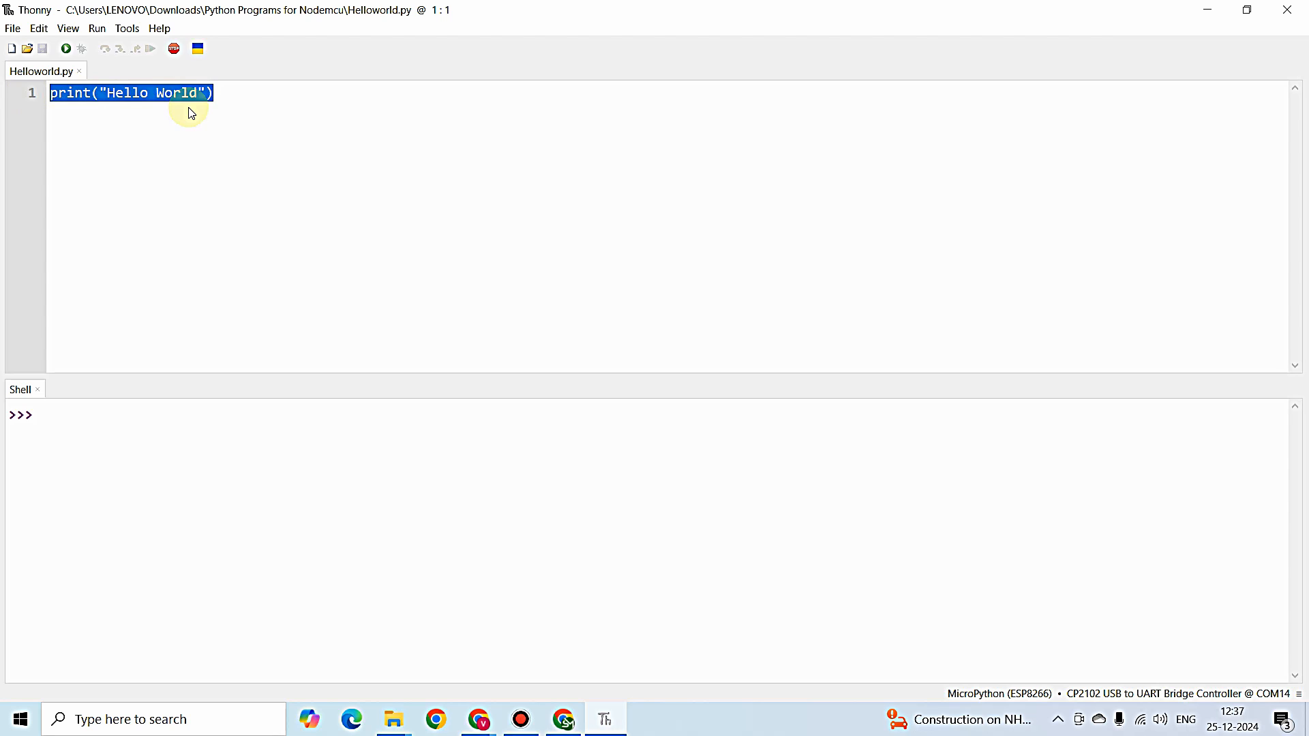
# Review the available interpreter types and port choices in the interpreter options, leaving the dialog without changes.
pyautogui.click(127, 28)
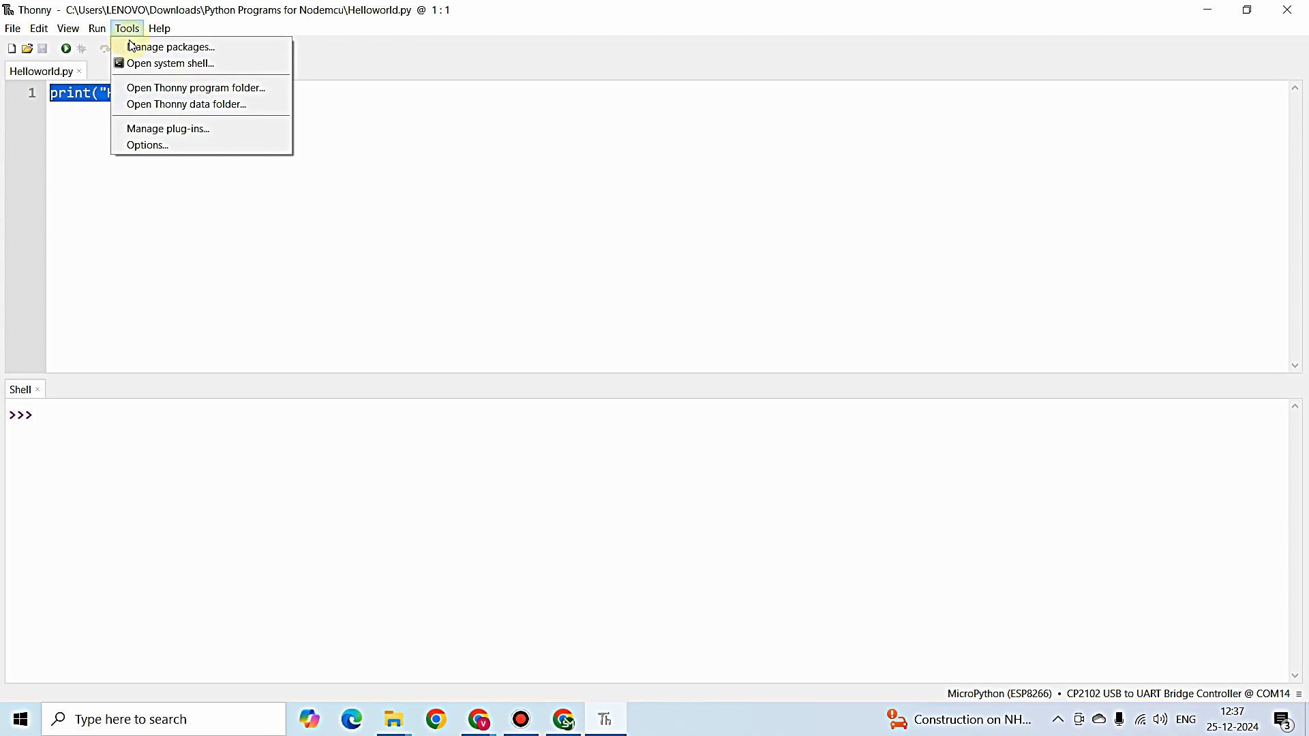
pyautogui.click(139, 145)
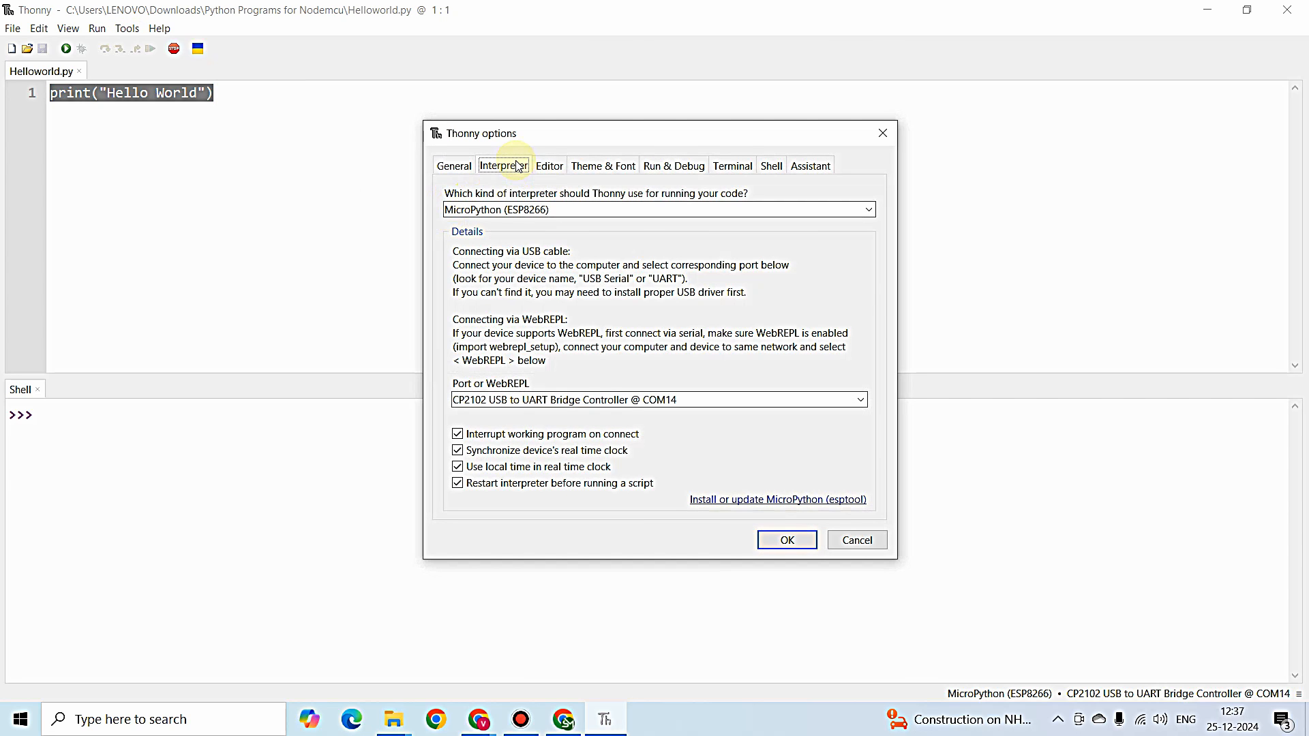
pyautogui.click(652, 217)
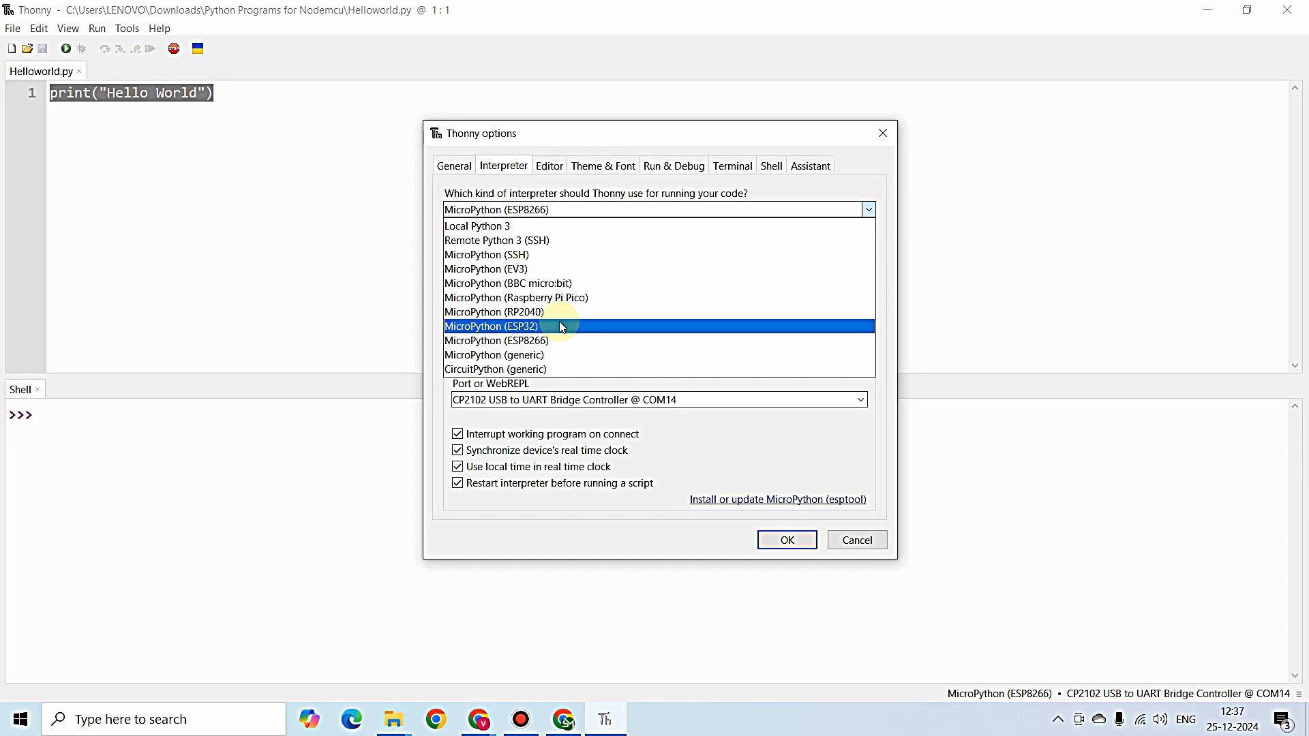
pyautogui.click(909, 287)
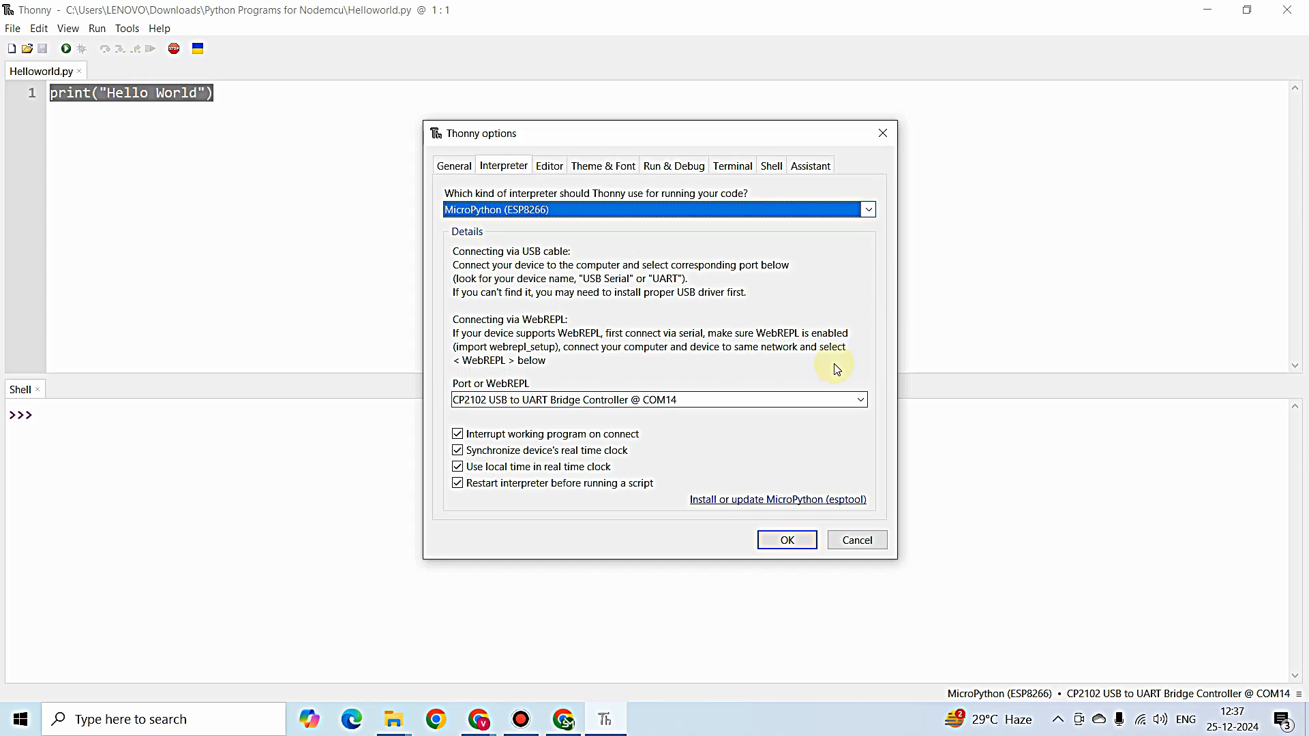
pyautogui.click(498, 403)
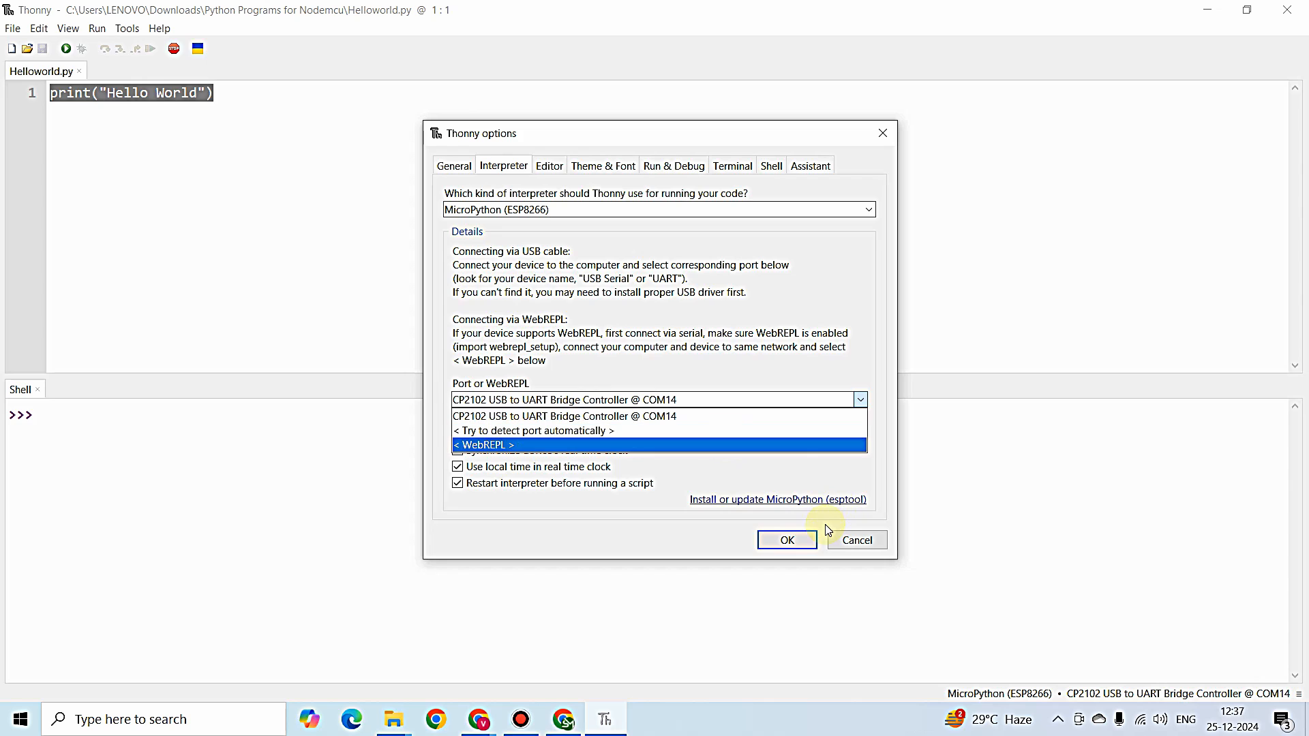
pyautogui.click(885, 543)
pyautogui.click(883, 541)
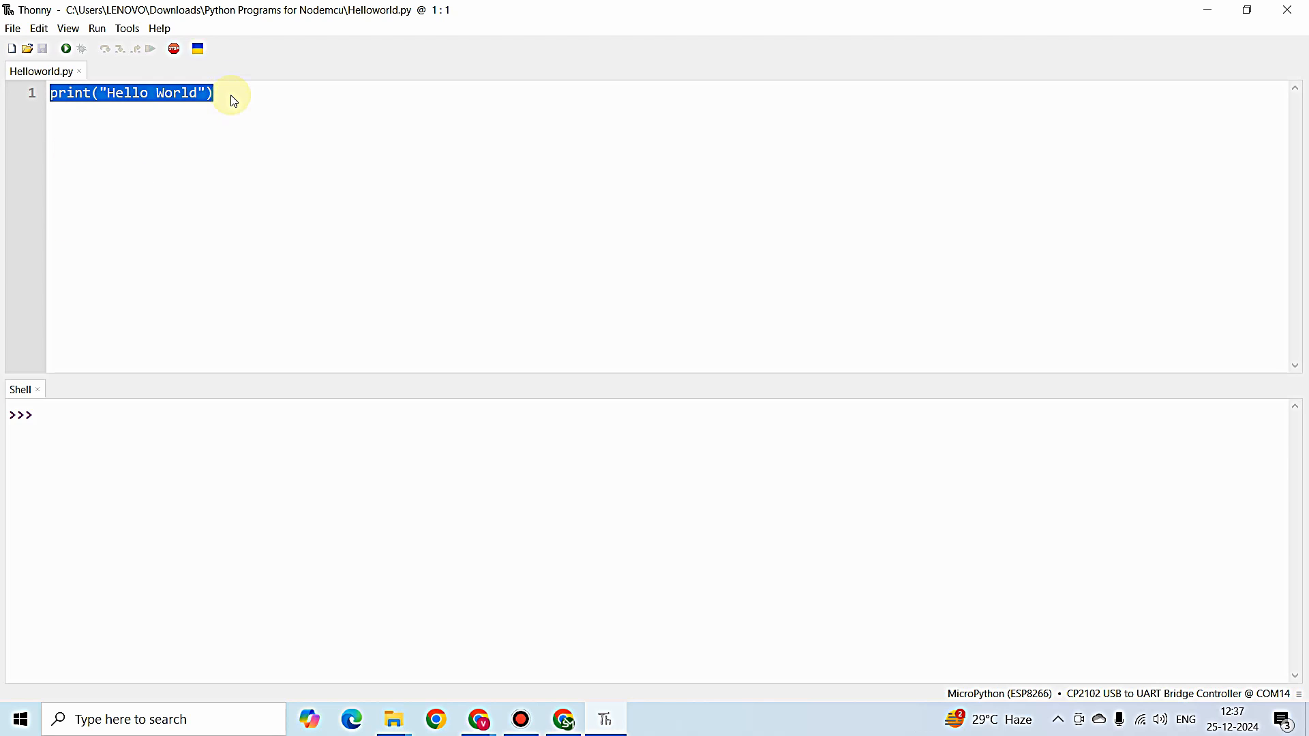
# Examine the board's startup output in the Shell, highlighting the whole message and the line with the MicroPython version and ESP8266 module.
pyautogui.moveTo(232, 98); pyautogui.dragTo(35, 101)
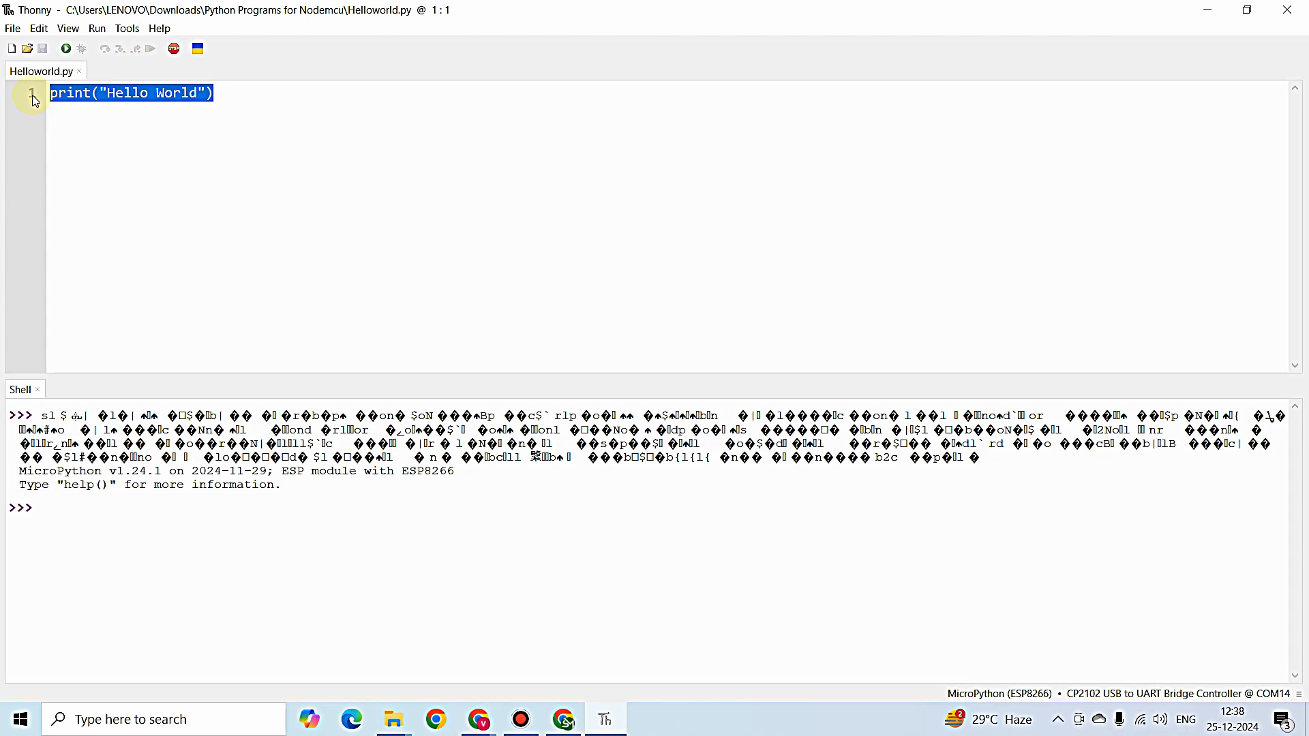
pyautogui.click(316, 486)
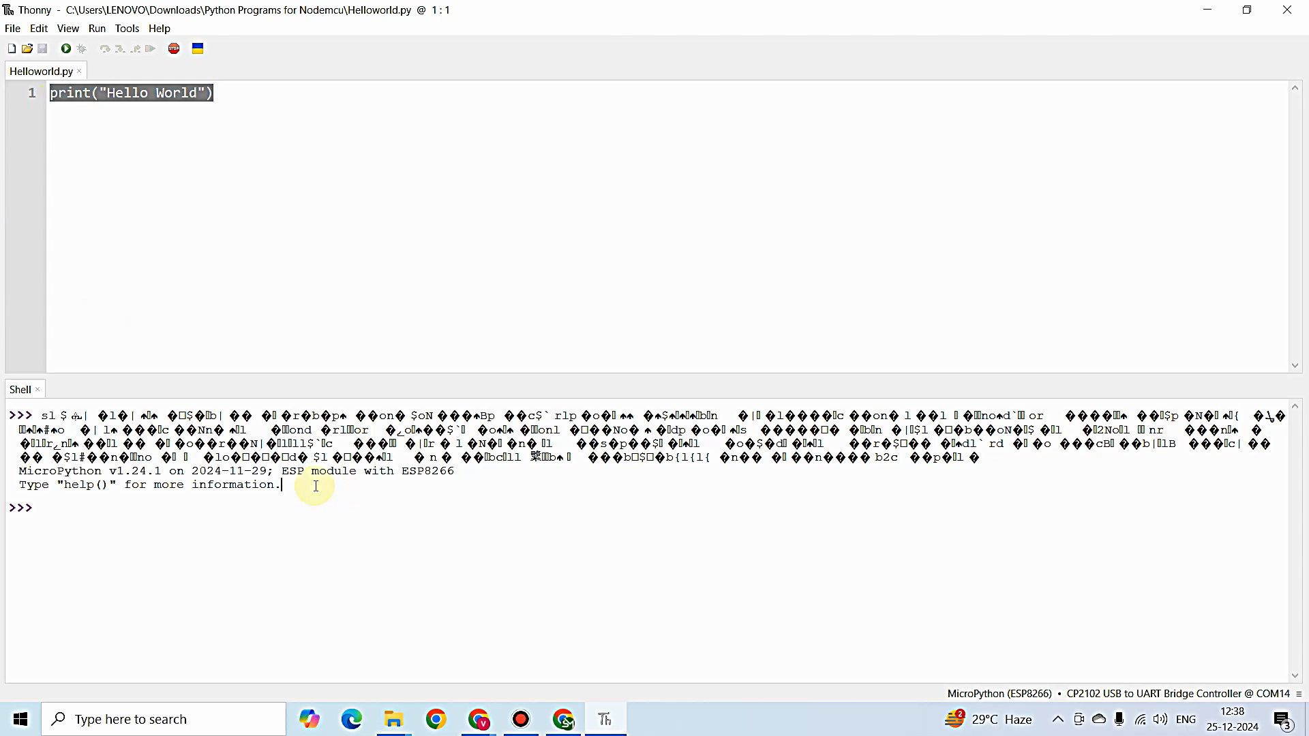
pyautogui.moveTo(316, 486); pyautogui.dragTo(8, 416)
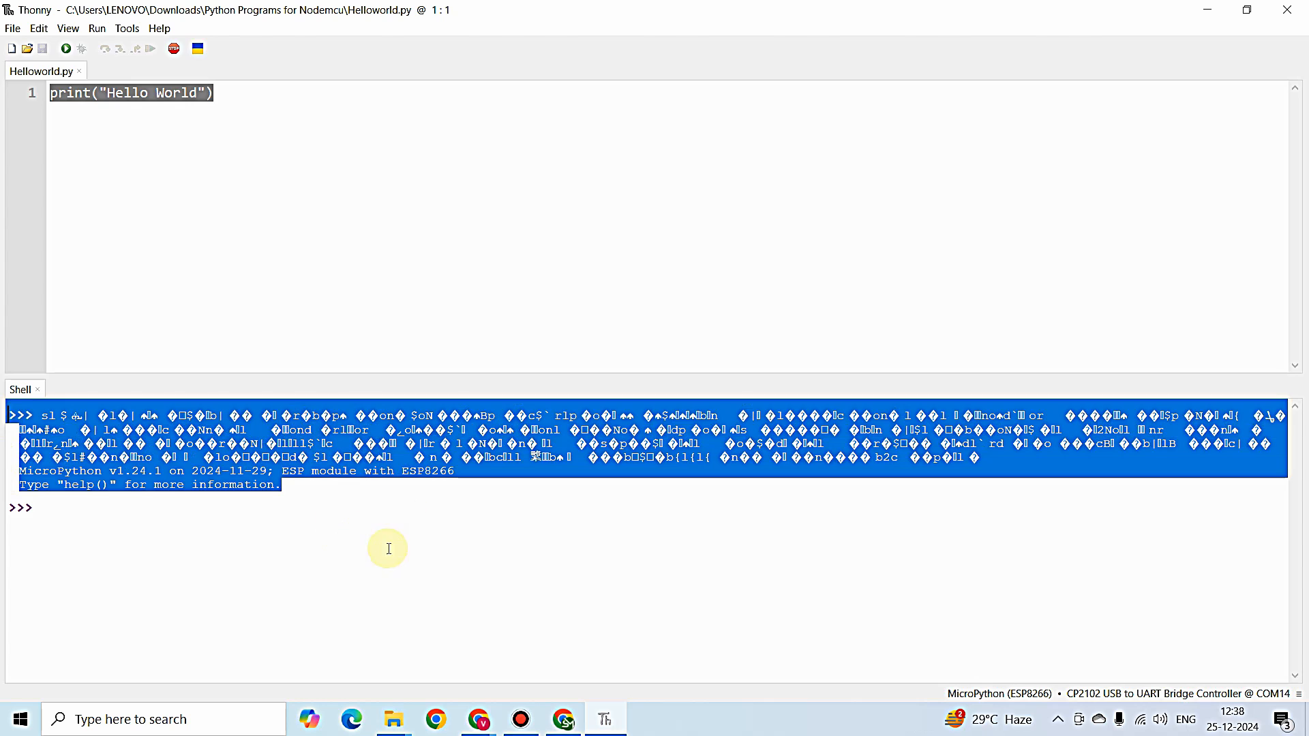
pyautogui.moveTo(305, 486); pyautogui.dragTo(19, 471)
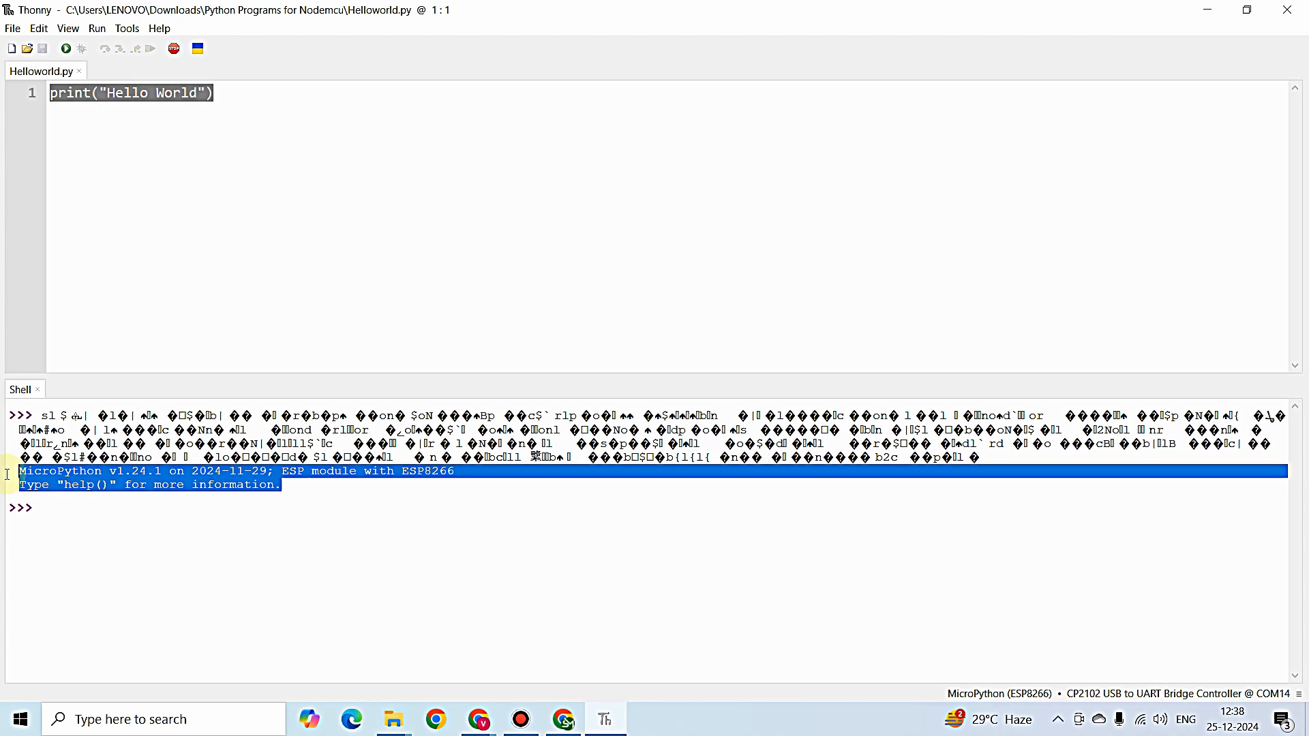
pyautogui.click(339, 499)
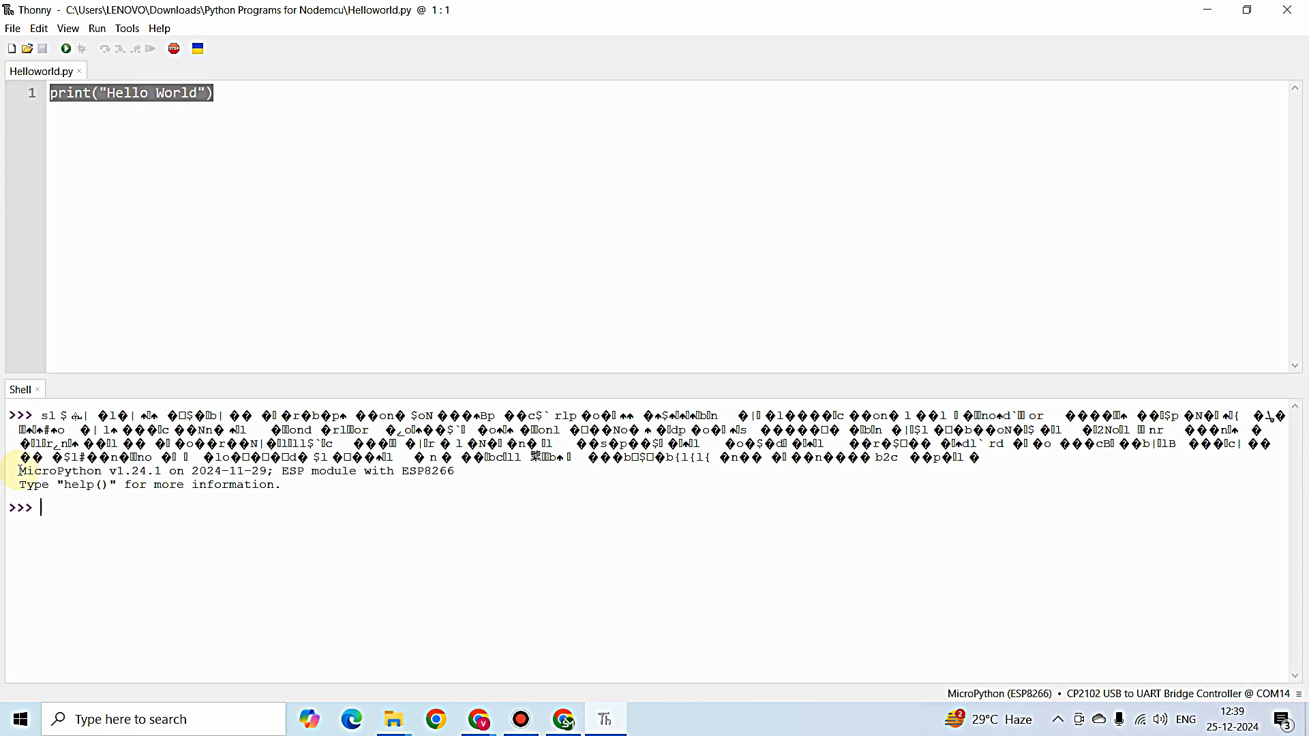
pyautogui.moveTo(19, 471); pyautogui.dragTo(463, 471)
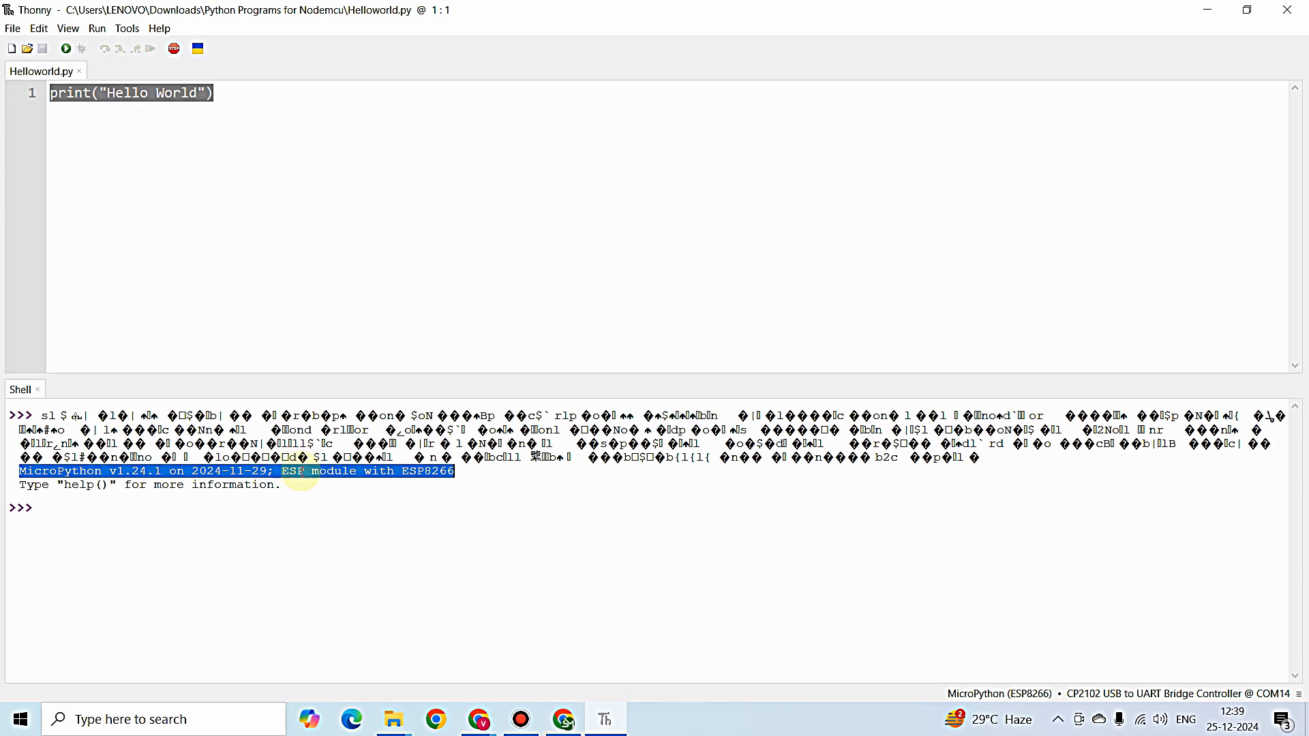
# Run the Helloworld.py script on the board and highlight its reboot and printed text lines in the Shell.
pyautogui.click(107, 171)
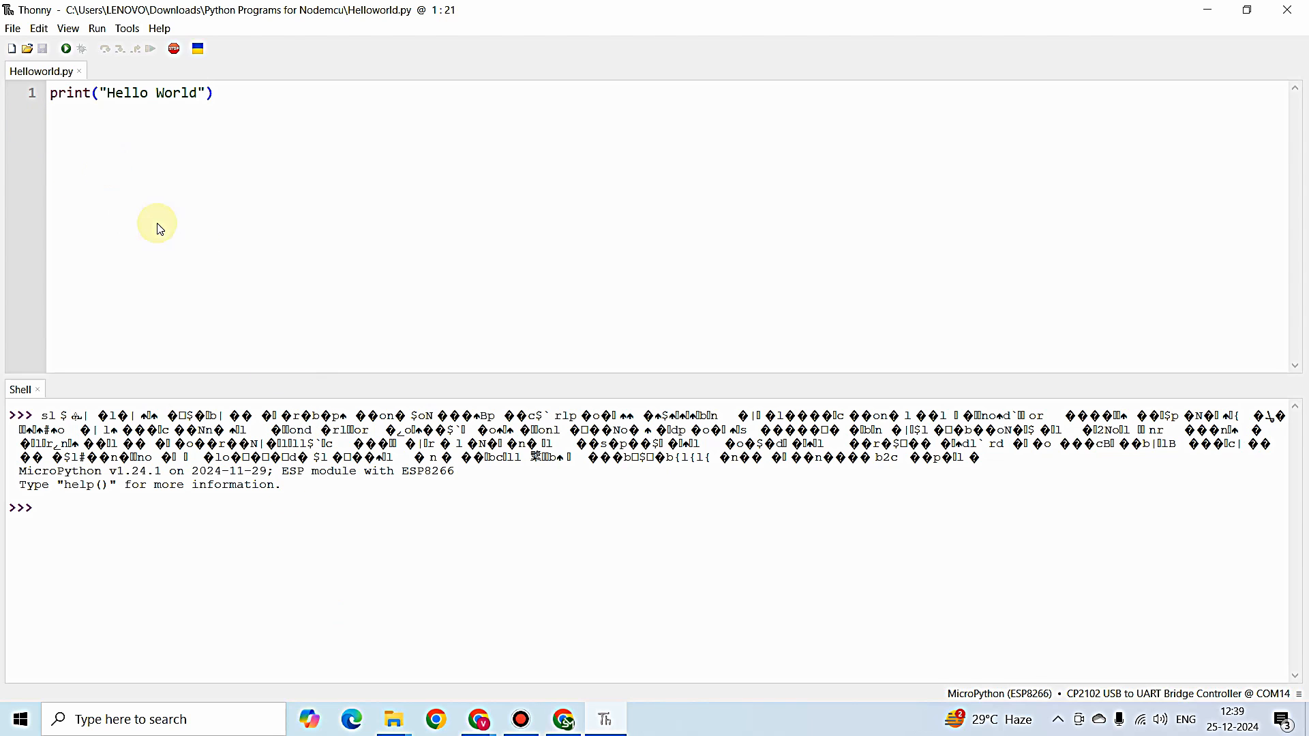
pyautogui.click(67, 49)
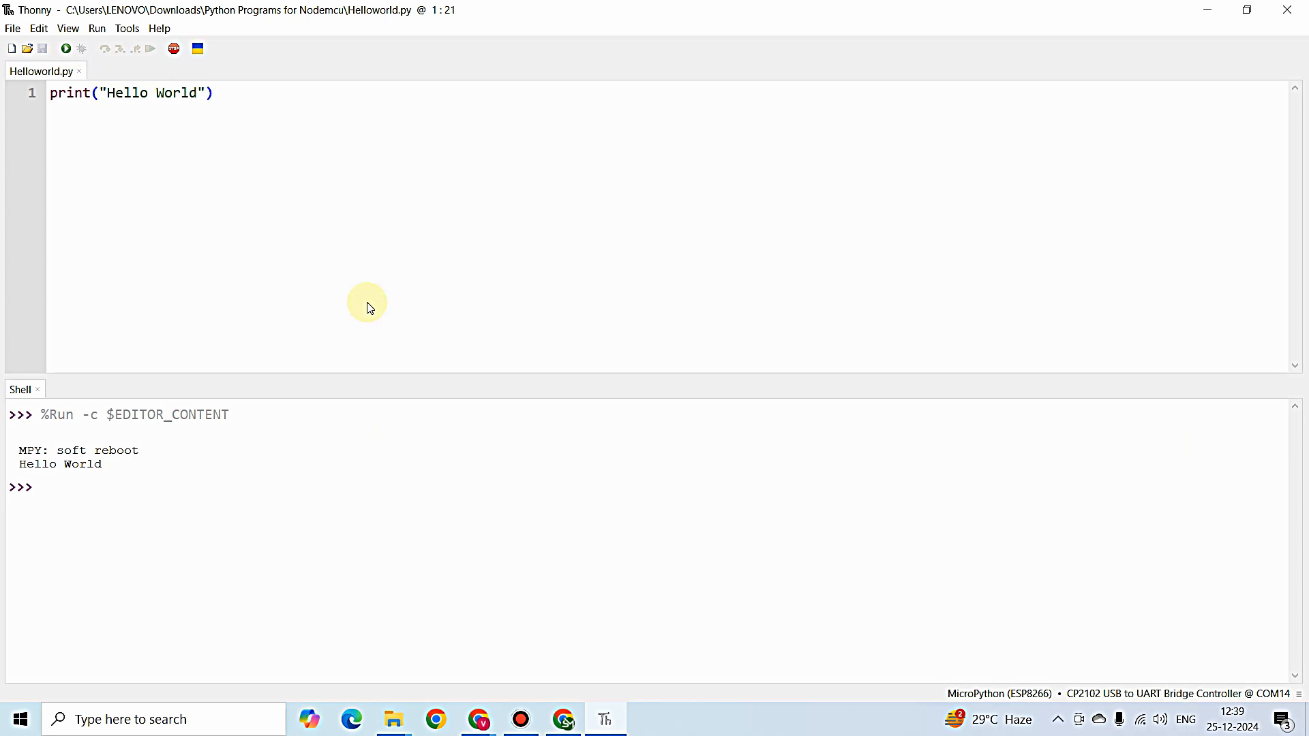
pyautogui.moveTo(172, 455); pyautogui.dragTo(15, 447)
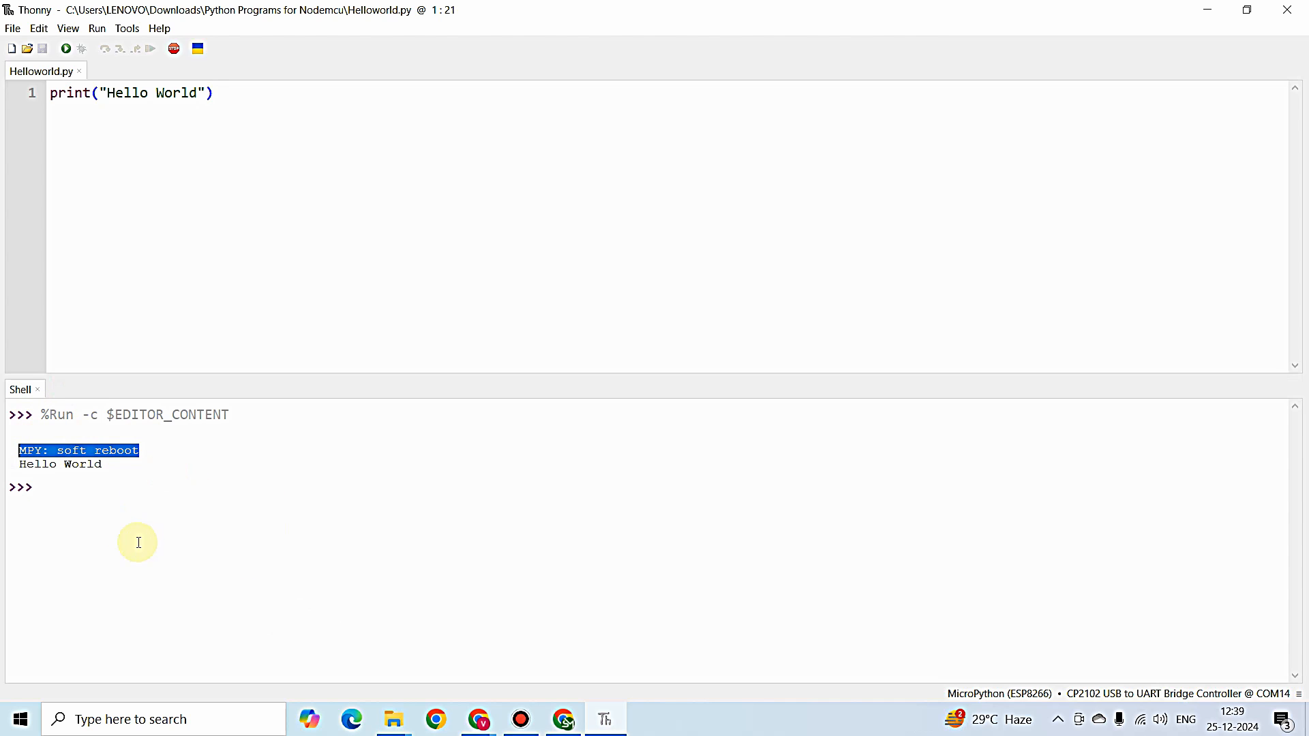
pyautogui.moveTo(104, 465); pyautogui.dragTo(19, 464)
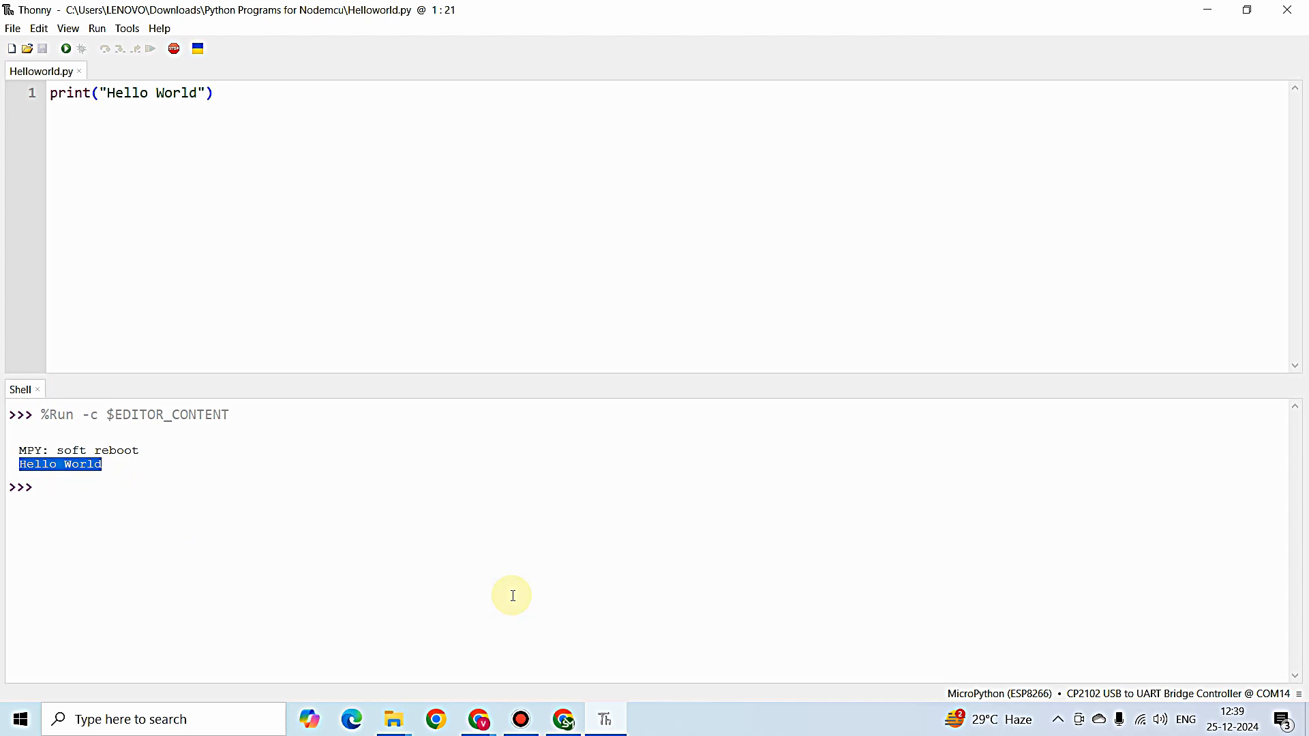